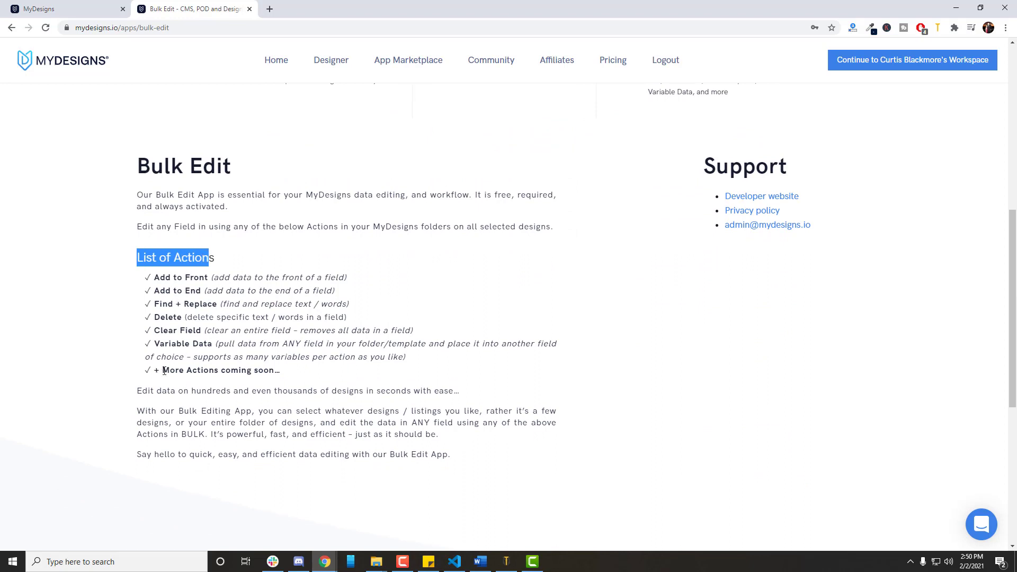
{"action": "left_click_drag", "start_coordinate": [164, 370], "coordinate": [279, 371]}
{"action": "left_click", "coordinate": [439, 388]}
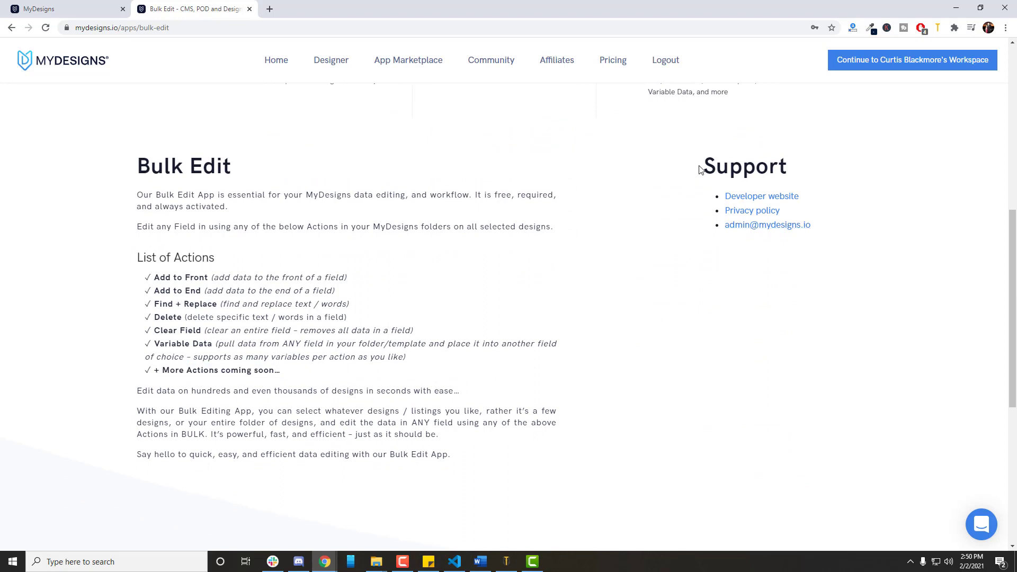
{"action": "scroll", "coordinate": [742, 314], "scroll_direction": "up", "scroll_amount": 9}
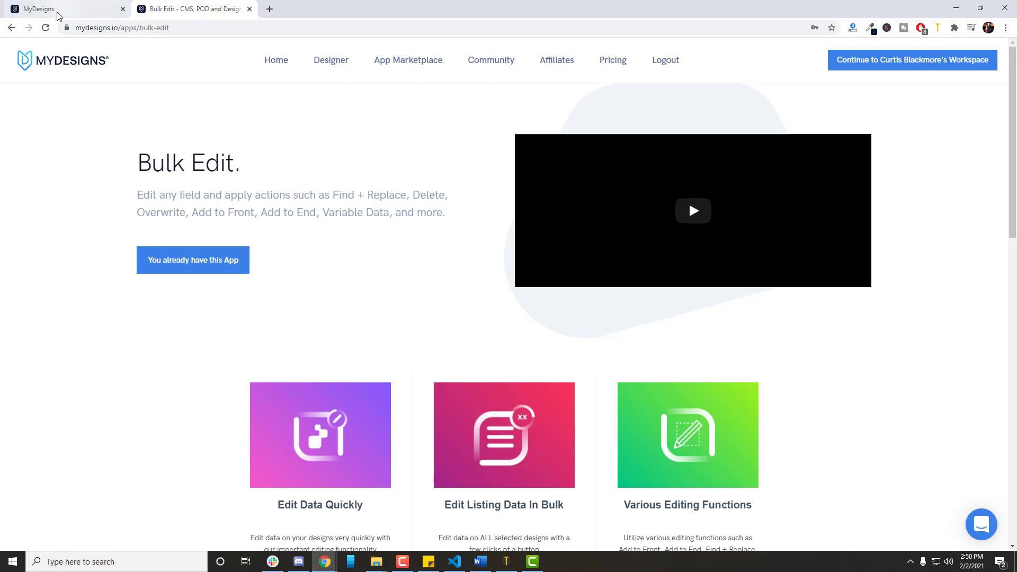
Return to the POD Camping folder in the cloud dashboard and set its default Apps view to Default.
{"action": "left_click", "coordinate": [104, 7]}
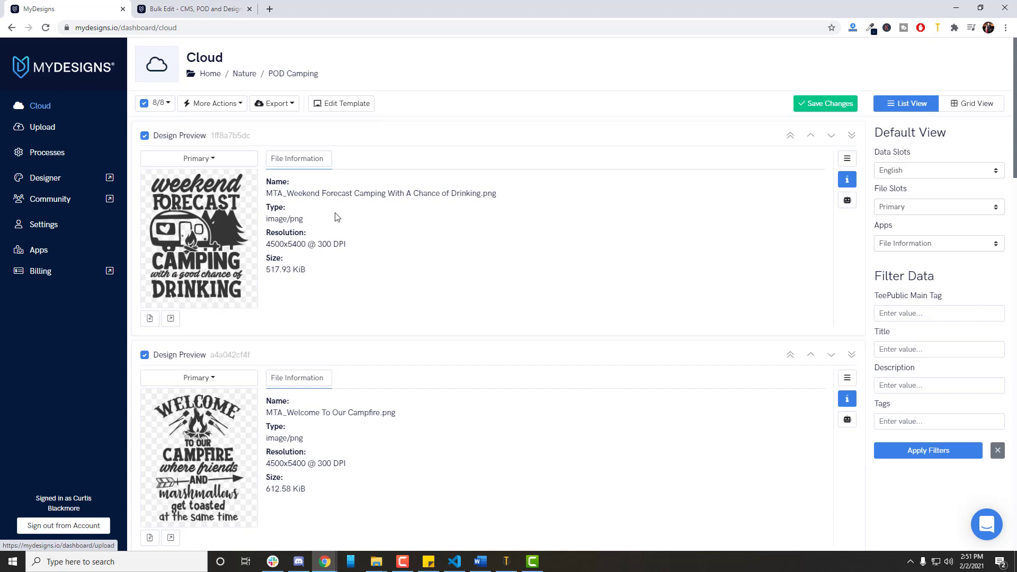
{"action": "left_click", "coordinate": [908, 245]}
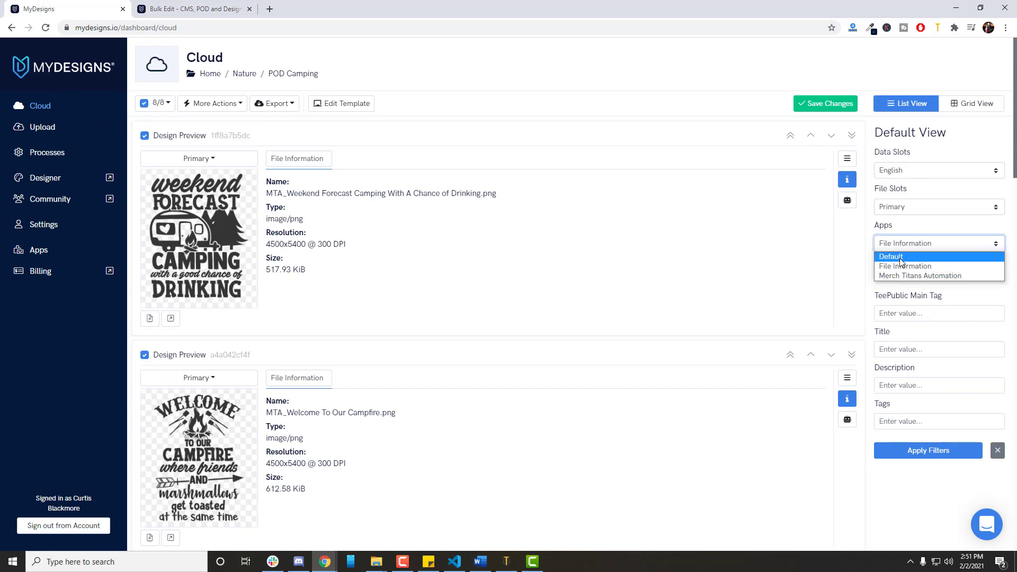
{"action": "left_click", "coordinate": [900, 254]}
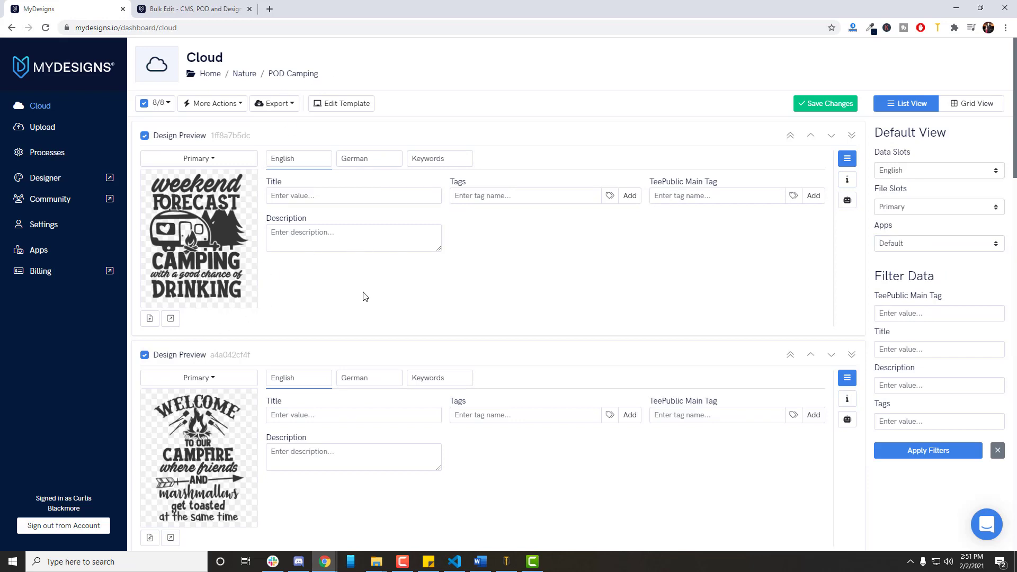
{"action": "scroll", "coordinate": [363, 296], "scroll_direction": "down", "scroll_amount": 20}
{"action": "scroll", "coordinate": [479, 228], "scroll_direction": "up", "scroll_amount": 20}
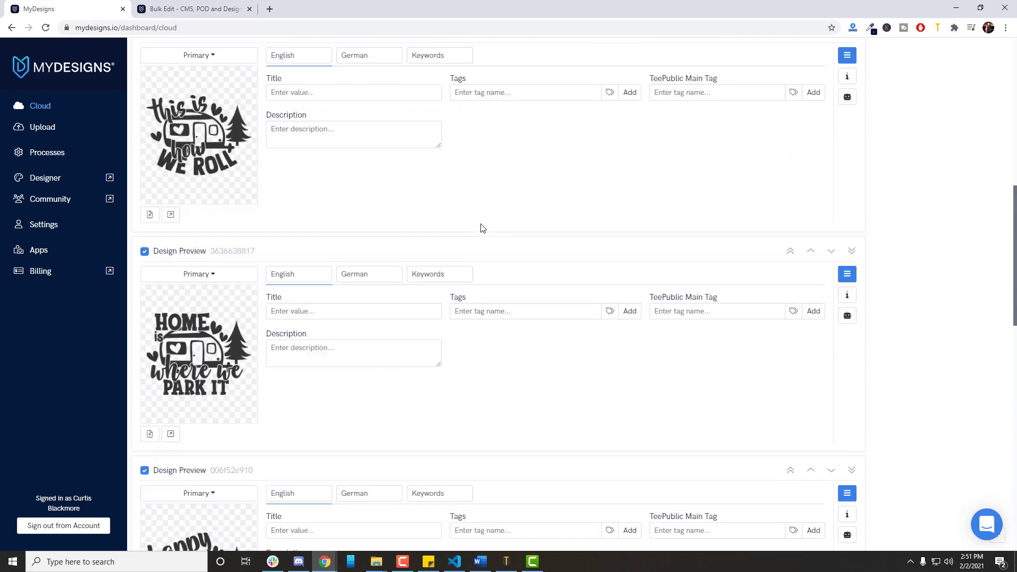
Show the Keywords data of the first two designs and check their primary and secondary keywords.
{"action": "left_click", "coordinate": [438, 162]}
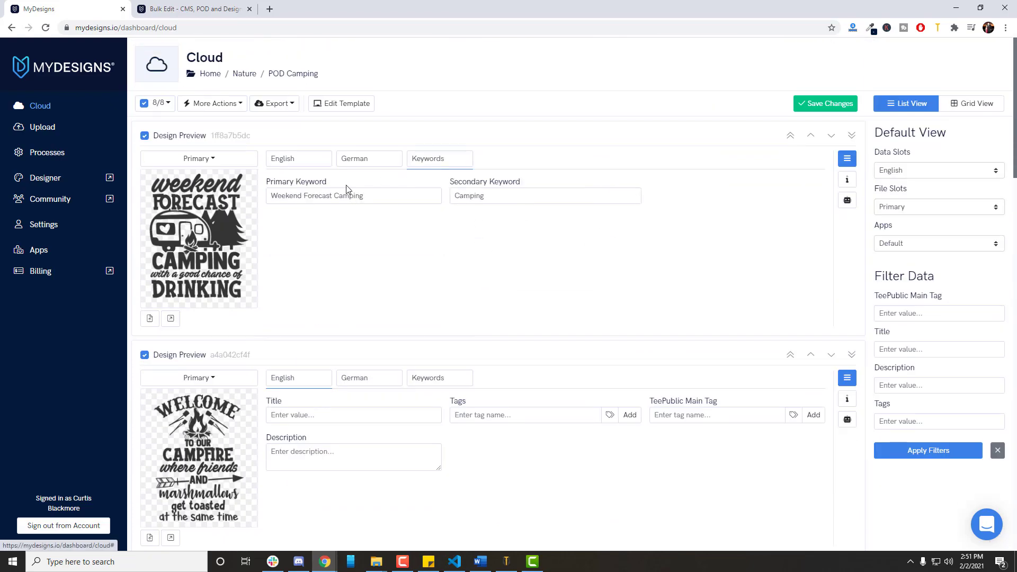
{"action": "left_click_drag", "start_coordinate": [403, 191], "coordinate": [267, 200]}
{"action": "left_click", "coordinate": [338, 251]}
{"action": "left_click_drag", "start_coordinate": [498, 197], "coordinate": [446, 207]}
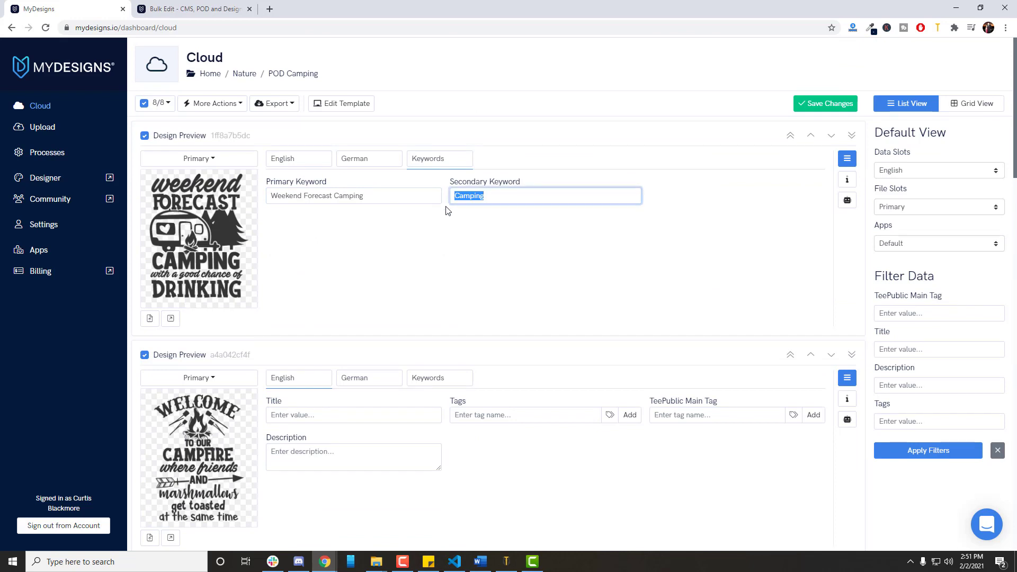
{"action": "left_click", "coordinate": [436, 378]}
{"action": "left_click_drag", "start_coordinate": [375, 418], "coordinate": [264, 419]}
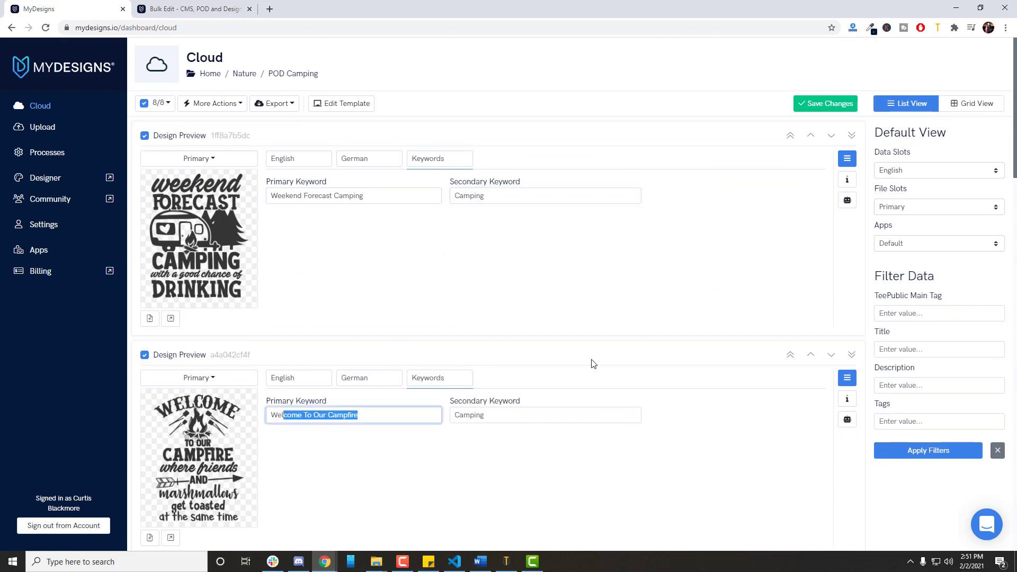
{"action": "left_click", "coordinate": [593, 363]}
Switch the default data slot to Keywords to review every design's keywords, and return it to English.
{"action": "left_click", "coordinate": [914, 173]}
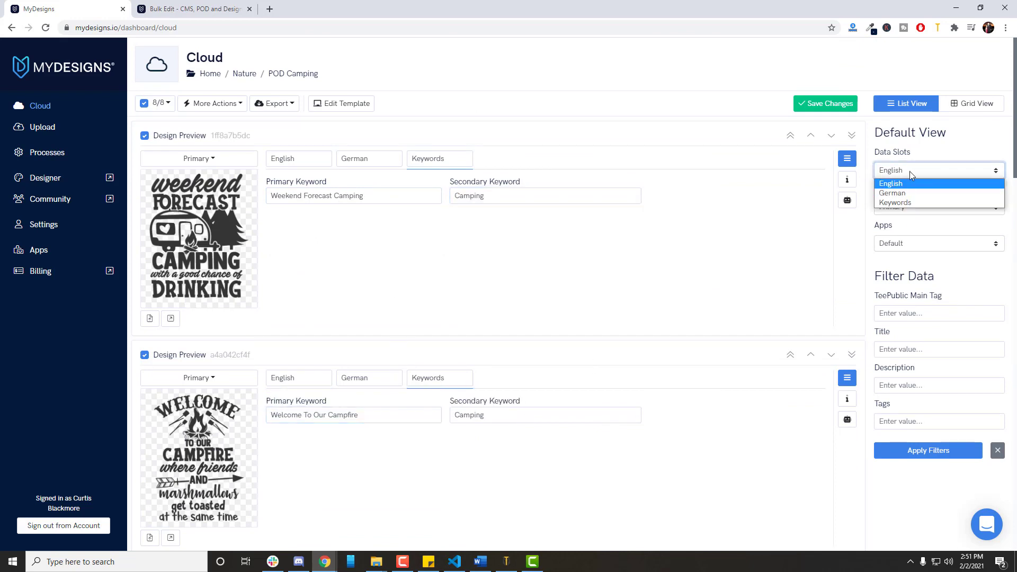
{"action": "left_click", "coordinate": [898, 202]}
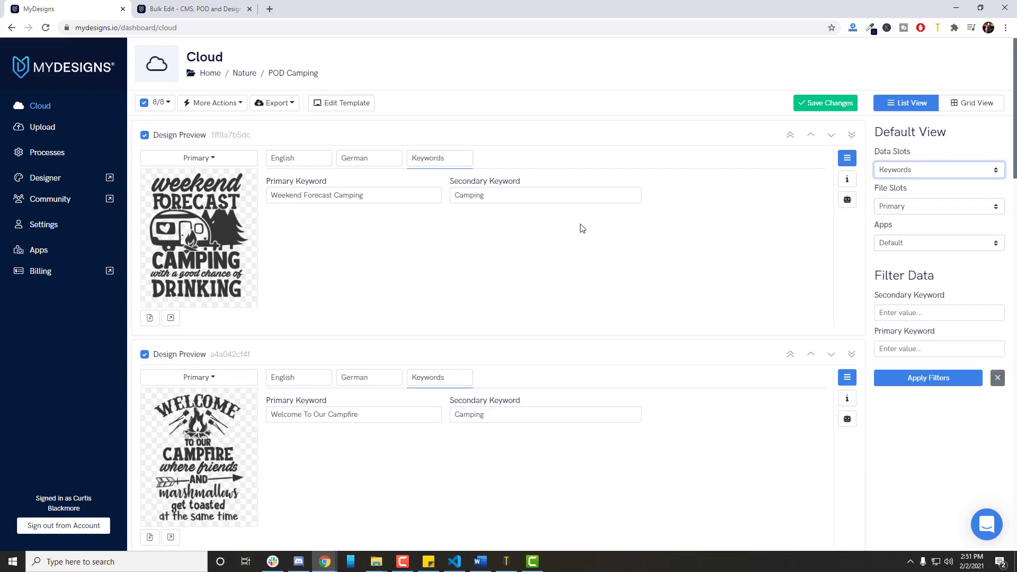
{"action": "scroll", "coordinate": [581, 224], "scroll_direction": "down", "scroll_amount": 4}
{"action": "scroll", "coordinate": [581, 223], "scroll_direction": "down", "scroll_amount": 5}
{"action": "scroll", "coordinate": [492, 211], "scroll_direction": "down", "scroll_amount": 3}
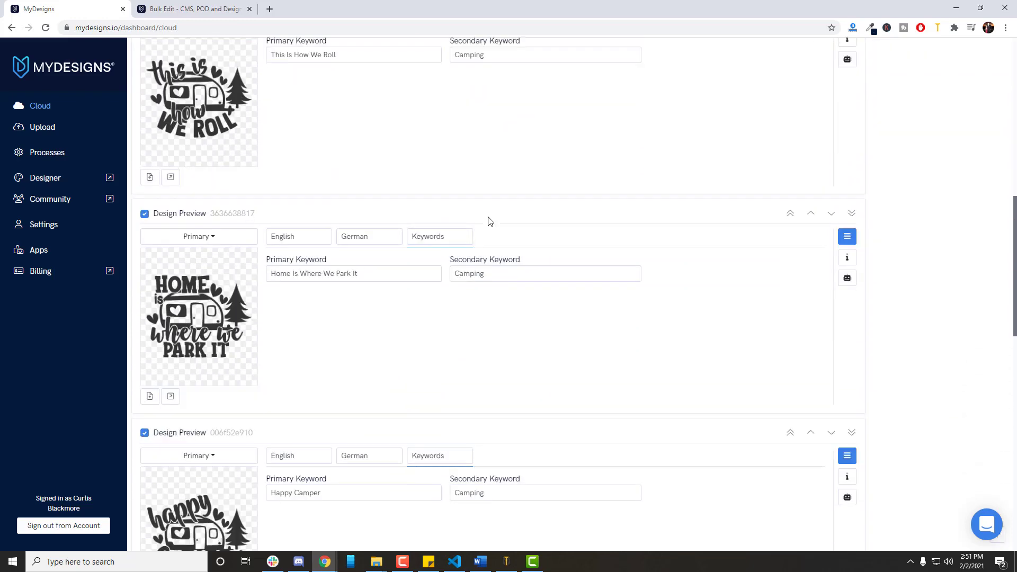
{"action": "scroll", "coordinate": [420, 241], "scroll_direction": "down", "scroll_amount": 7}
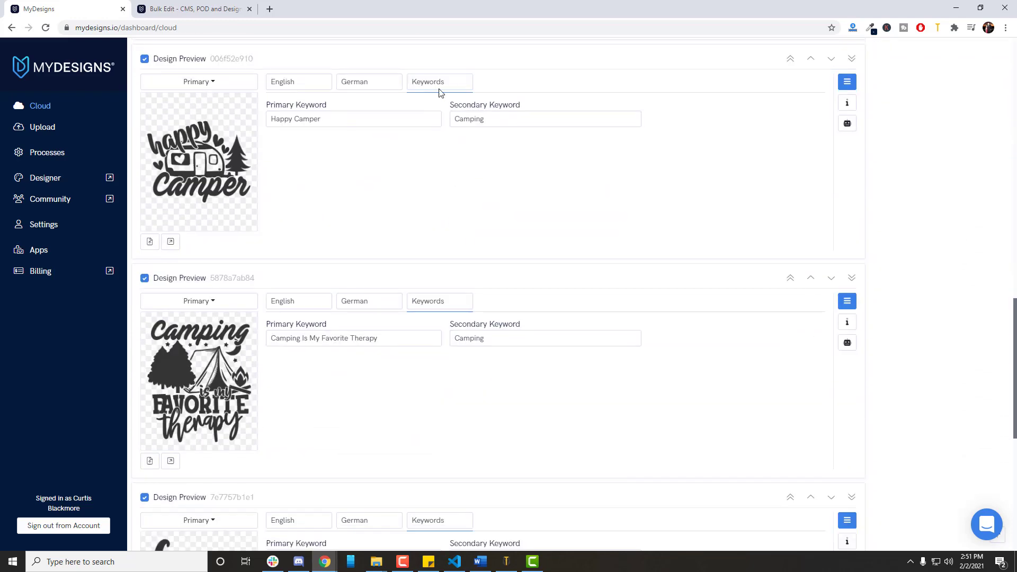
{"action": "scroll", "coordinate": [477, 223], "scroll_direction": "down", "scroll_amount": 8}
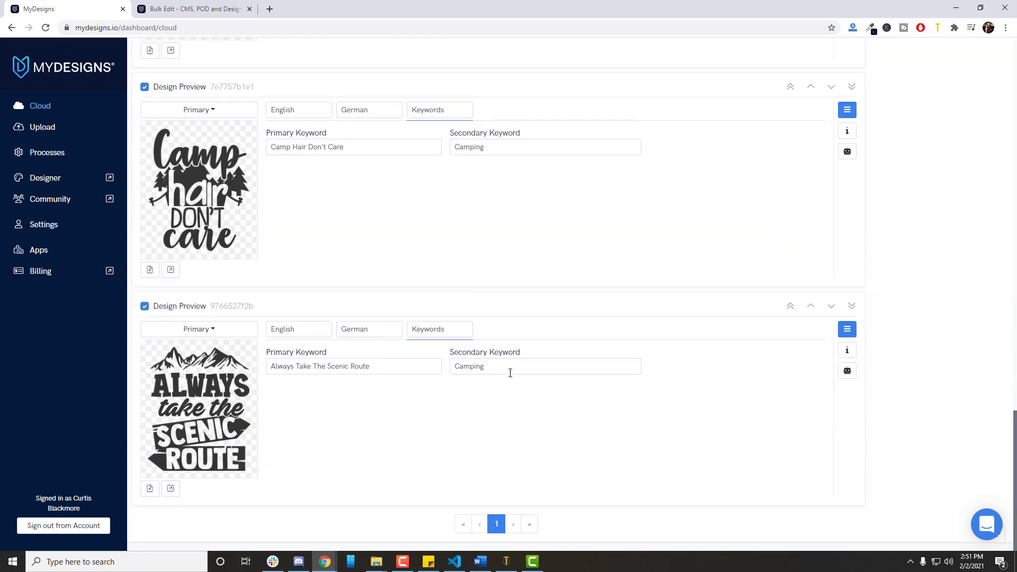
{"action": "scroll", "coordinate": [551, 361], "scroll_direction": "up", "scroll_amount": 20}
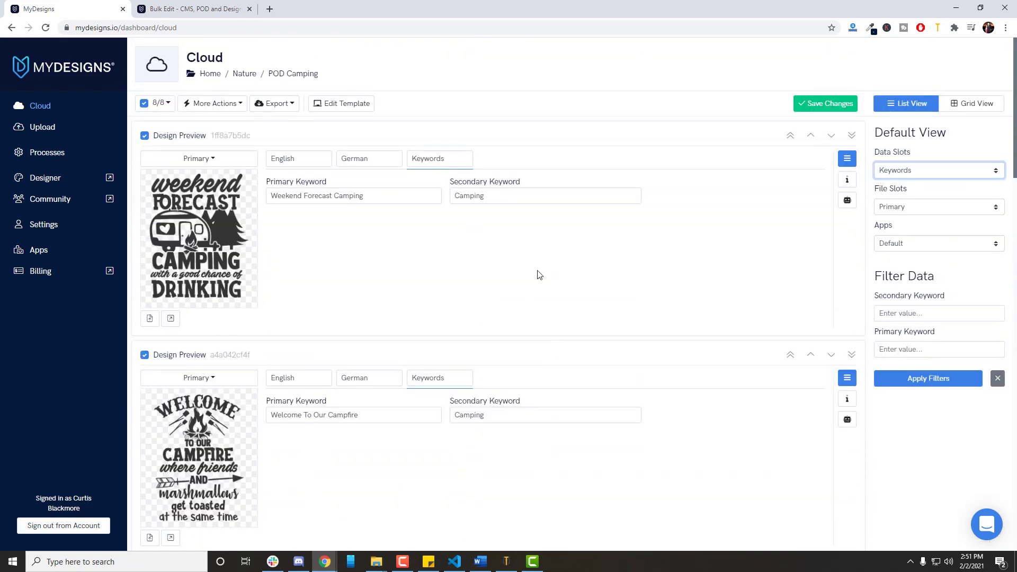
{"action": "left_click", "coordinate": [961, 172]}
{"action": "left_click", "coordinate": [930, 185]}
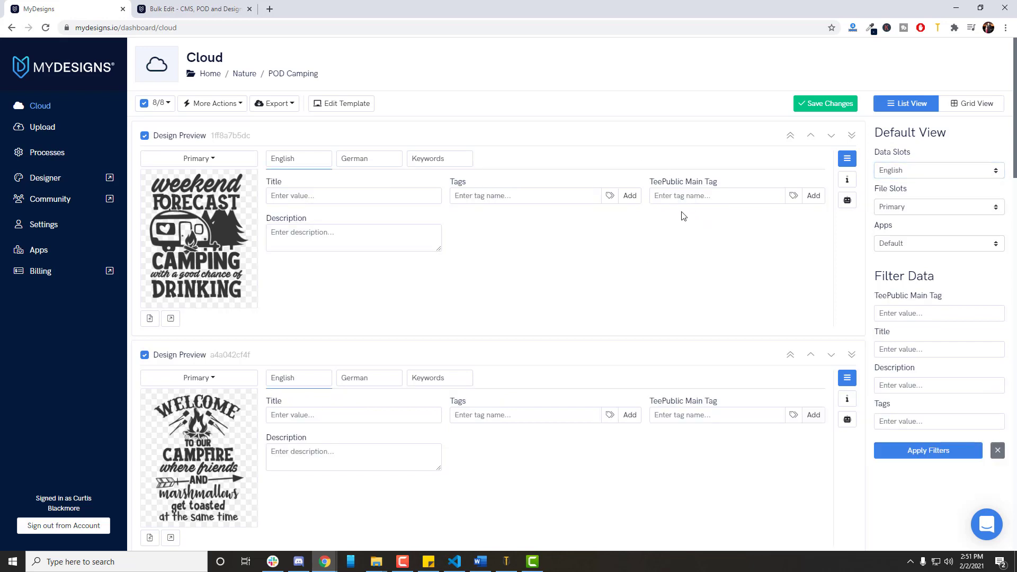
Inspect the folder's template, including the dialog for adding a new field and the Keywords data slot.
{"action": "left_click", "coordinate": [351, 103]}
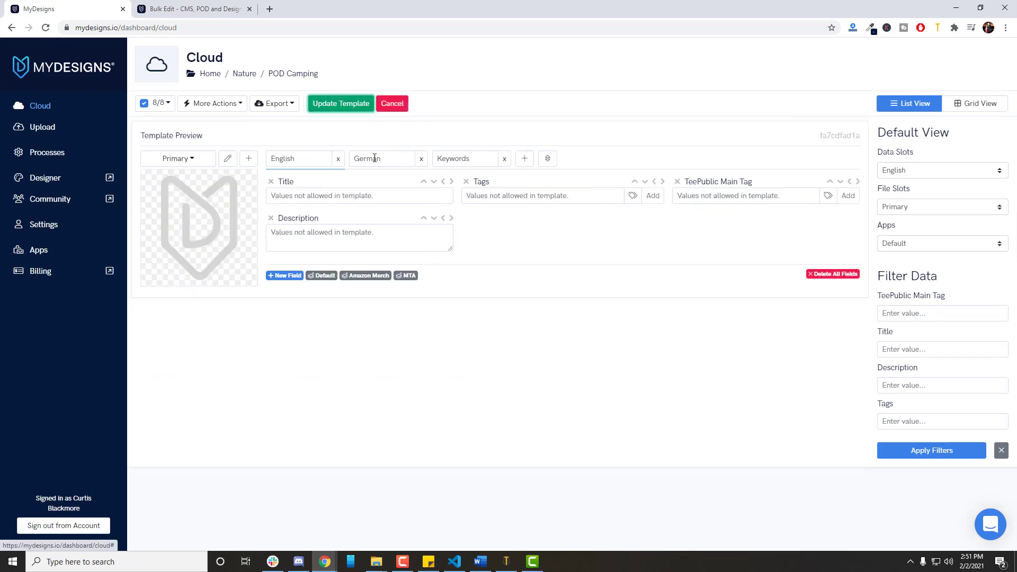
{"action": "left_click", "coordinate": [291, 282]}
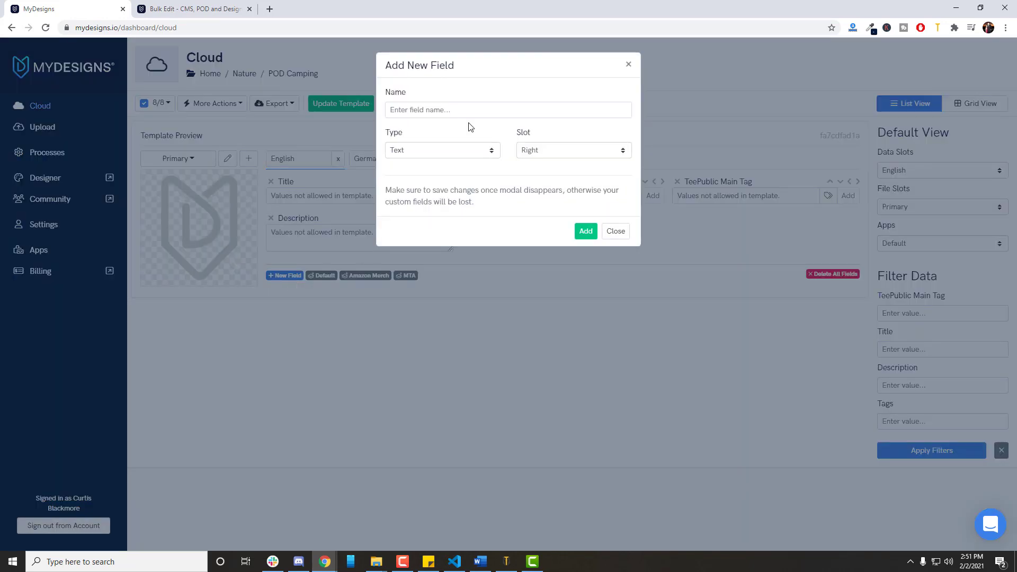
{"action": "left_click", "coordinate": [614, 231]}
{"action": "left_click", "coordinate": [454, 159]}
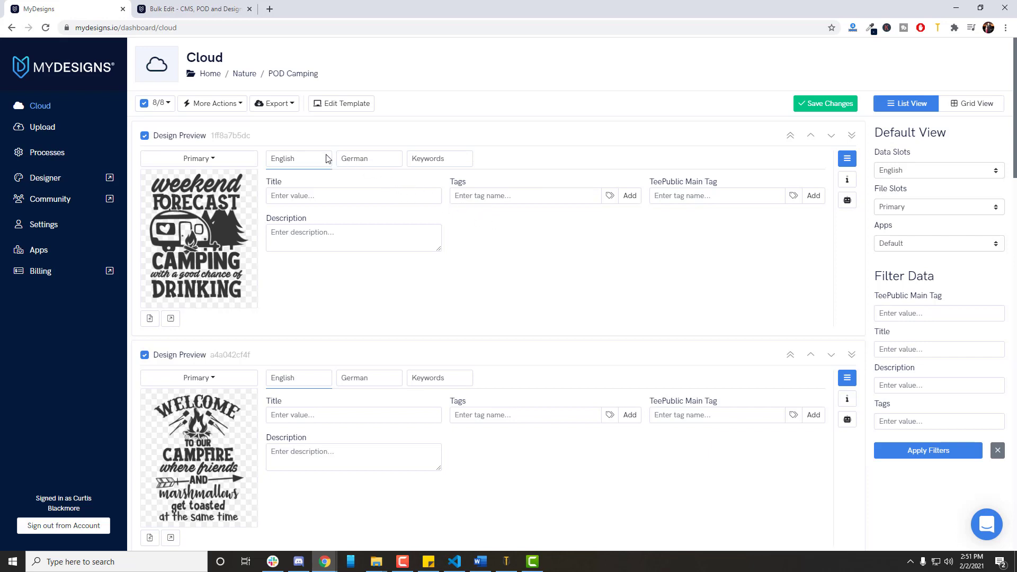
Select all designs in the folder and open Bulk Edit for them.
{"action": "left_click", "coordinate": [212, 103]}
{"action": "left_click", "coordinate": [159, 103]}
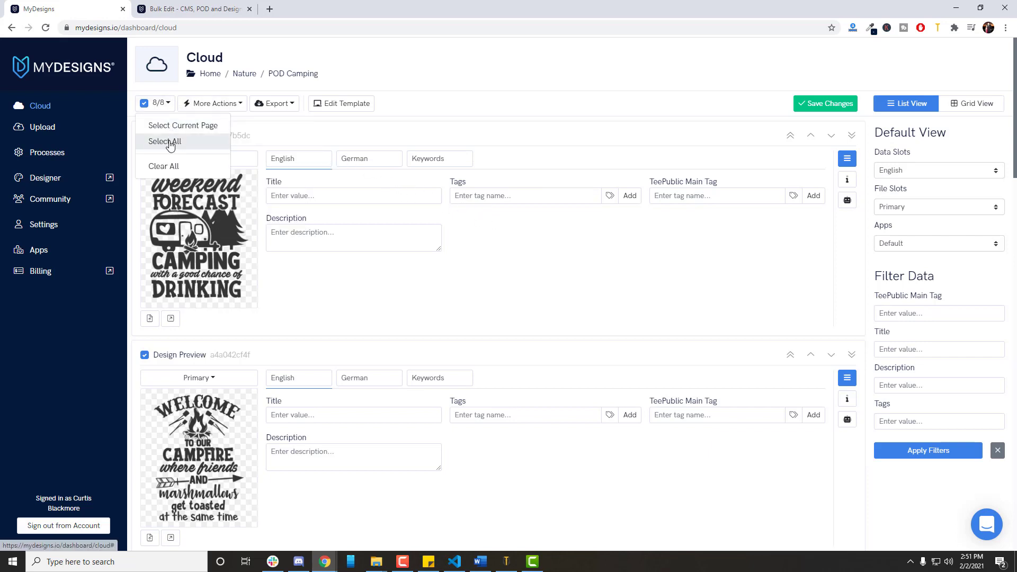
{"action": "left_click", "coordinate": [168, 142]}
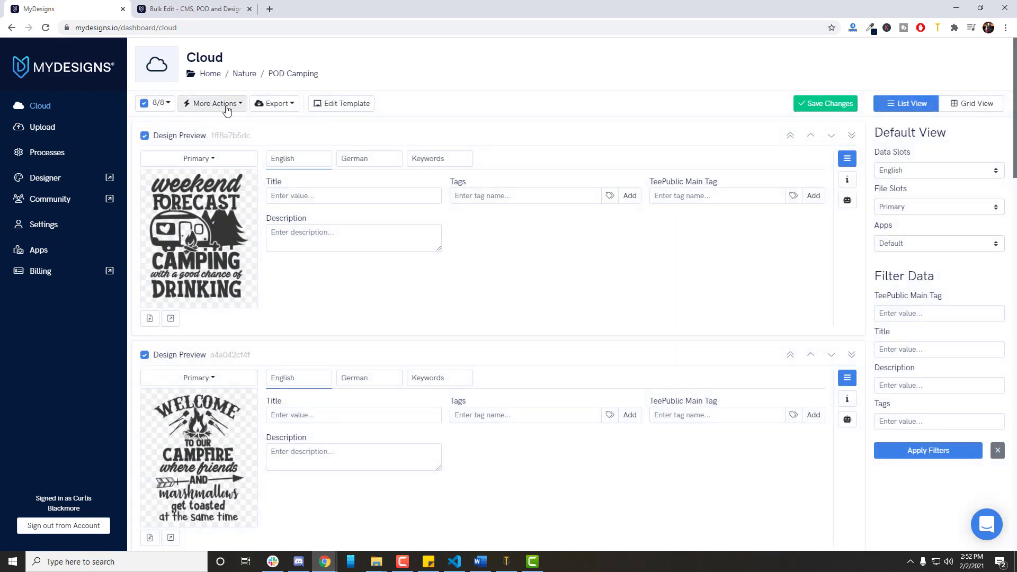
{"action": "left_click", "coordinate": [227, 109]}
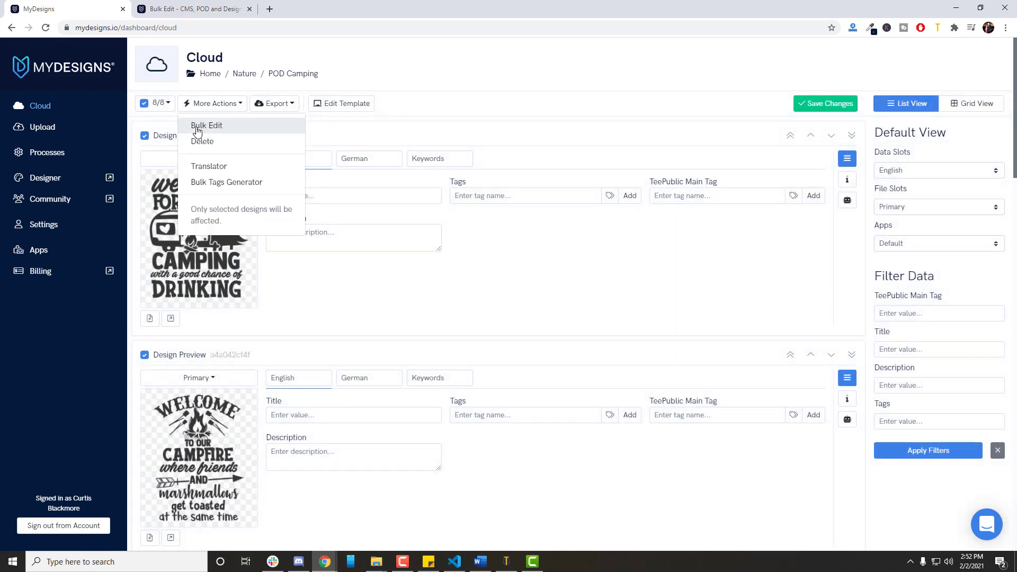
{"action": "left_click", "coordinate": [235, 130]}
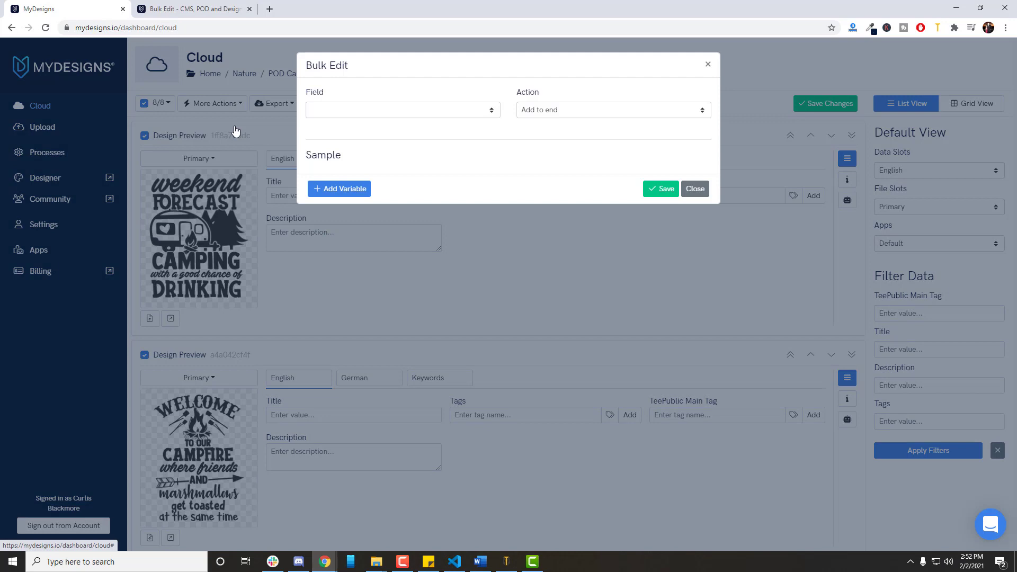
Choose the English Title as the bulk edit field with Add to front as the action.
{"action": "left_click", "coordinate": [433, 112]}
{"action": "left_click", "coordinate": [399, 110]}
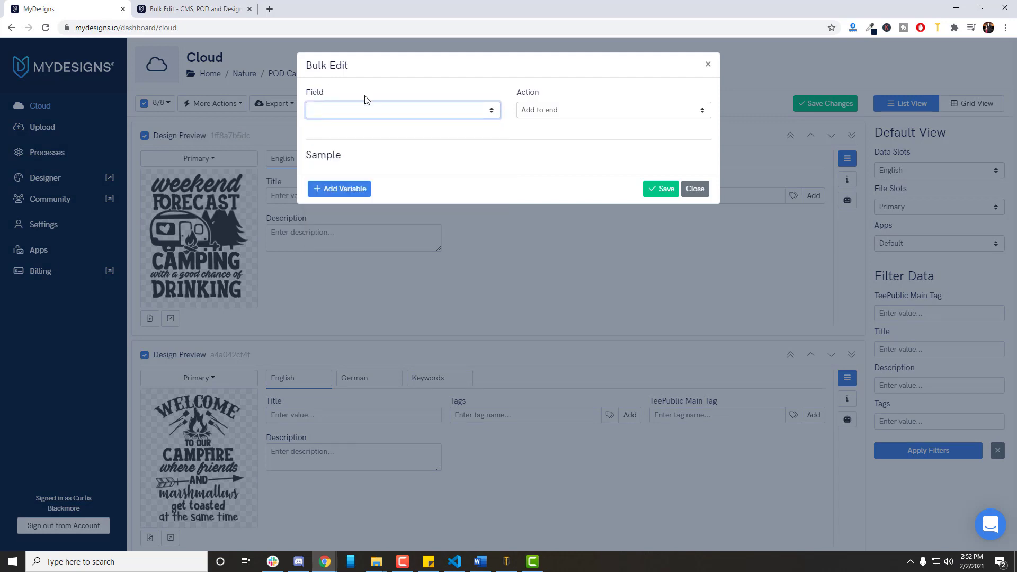
{"action": "left_click", "coordinate": [356, 111]}
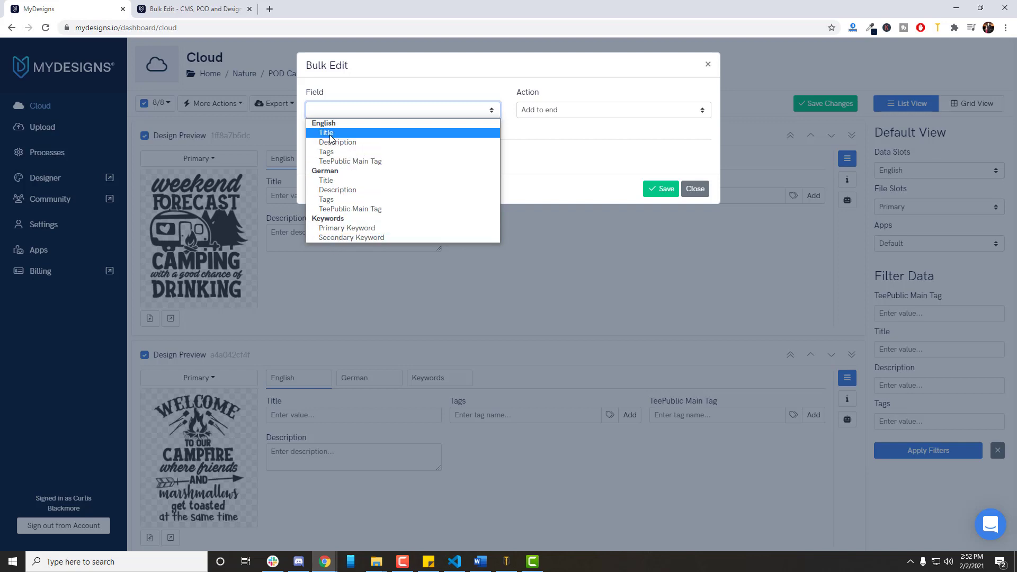
{"action": "left_click", "coordinate": [330, 135]}
{"action": "left_click", "coordinate": [539, 110]}
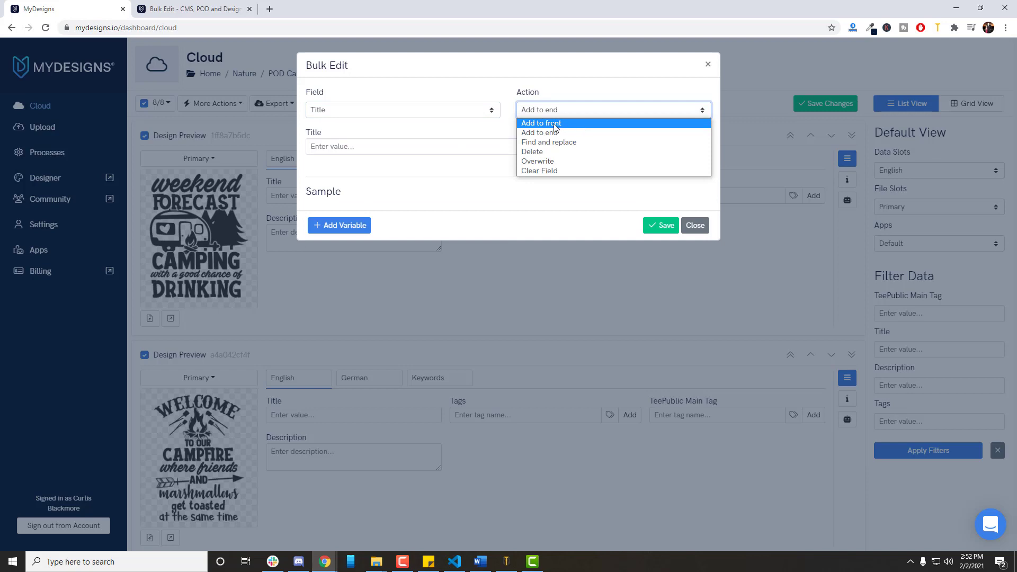
{"action": "left_click", "coordinate": [546, 124]}
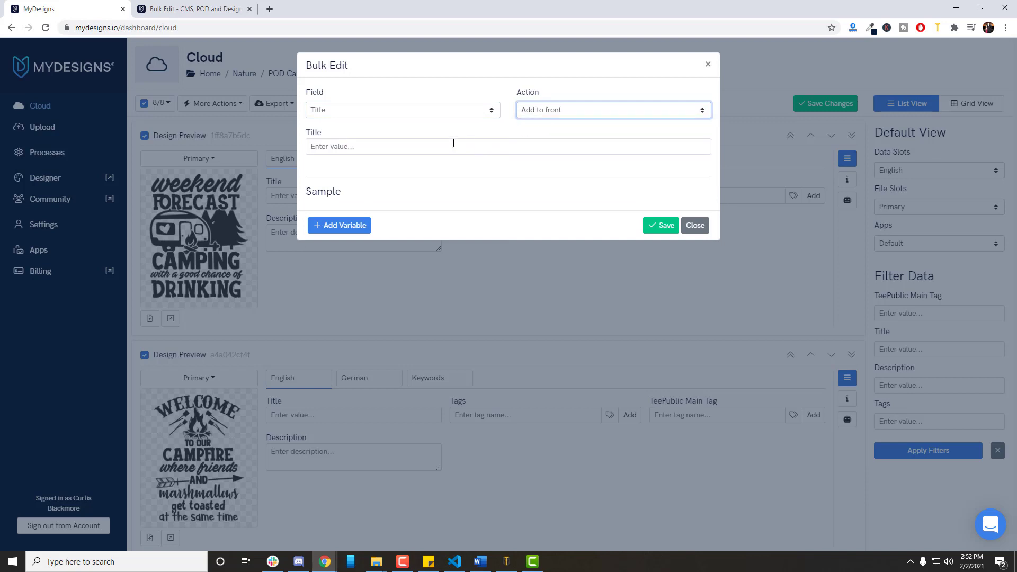
Try the Add to end, Overwrite and Clear Field actions on the Title field, and return the action to Add to front.
{"action": "left_click", "coordinate": [388, 148]}
{"action": "left_click", "coordinate": [545, 111]}
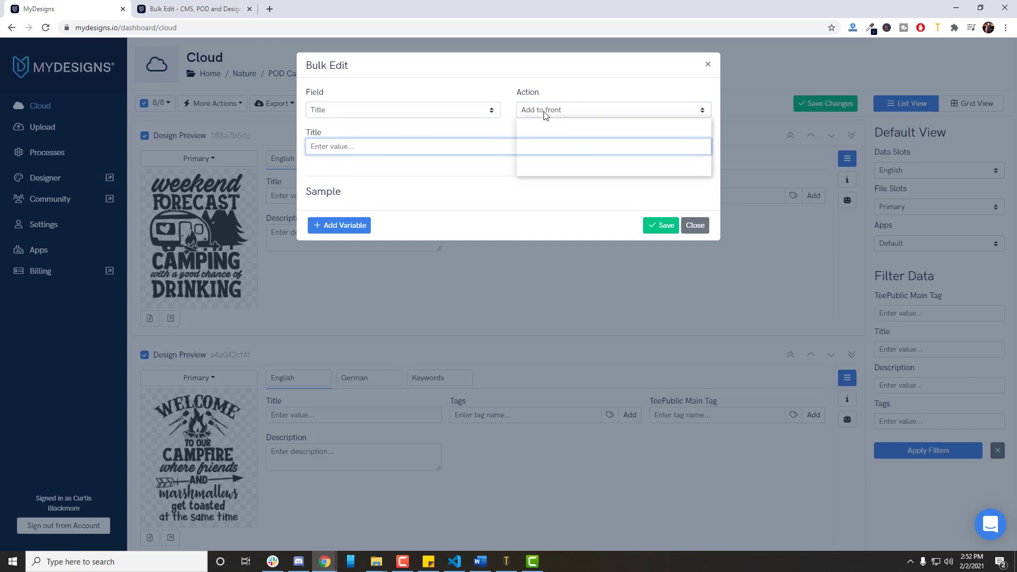
{"action": "left_click", "coordinate": [552, 129]}
{"action": "left_click", "coordinate": [384, 149]}
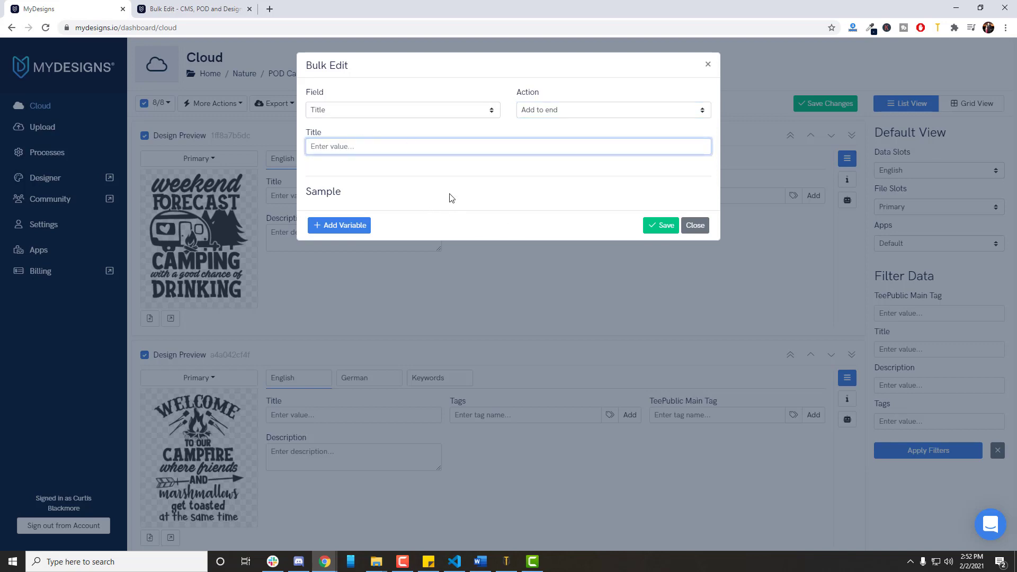
{"action": "left_click", "coordinate": [546, 110]}
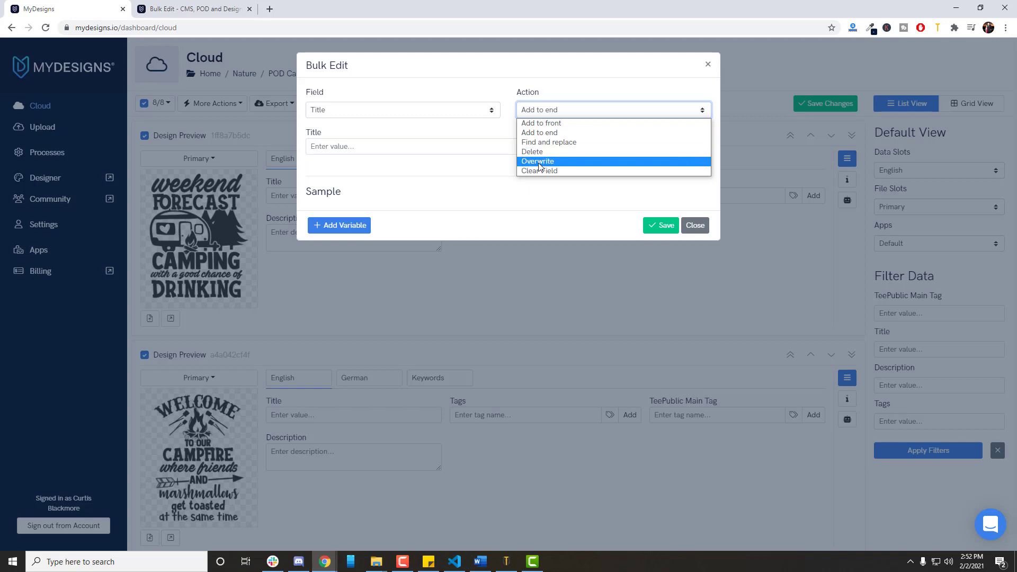
{"action": "left_click", "coordinate": [540, 162]}
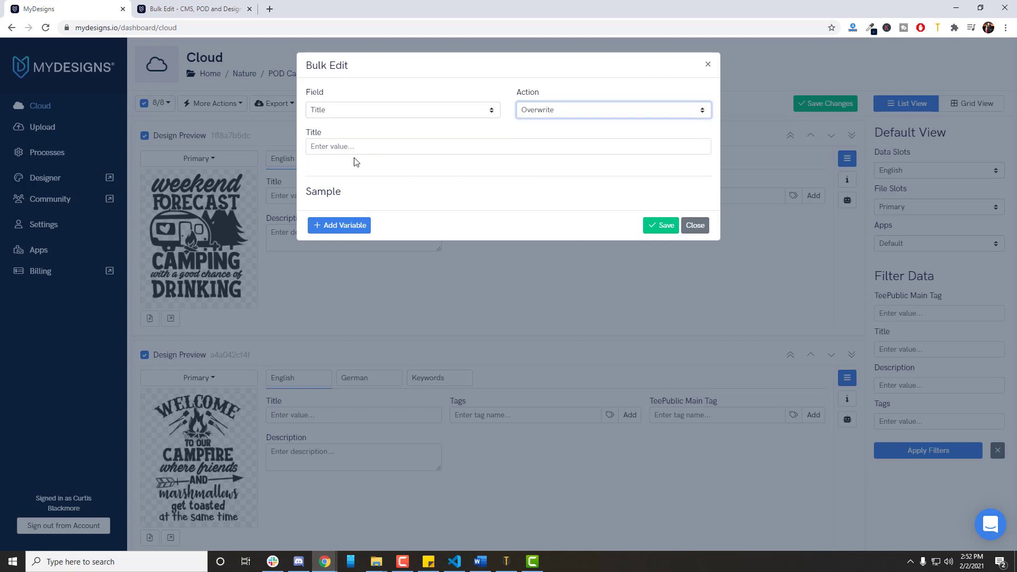
{"action": "left_click", "coordinate": [364, 147]}
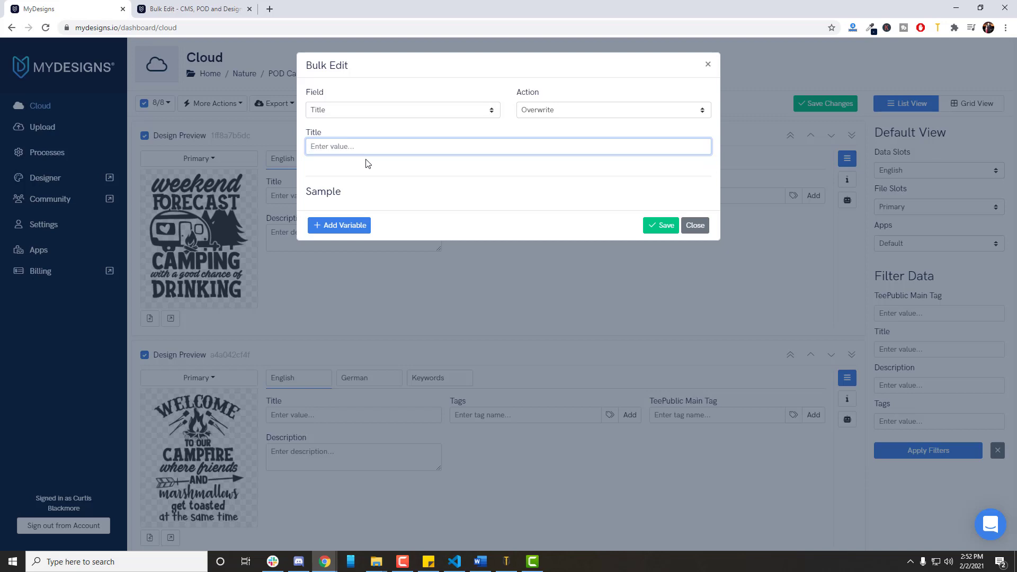
{"action": "left_click", "coordinate": [527, 113]}
{"action": "left_click", "coordinate": [546, 173]}
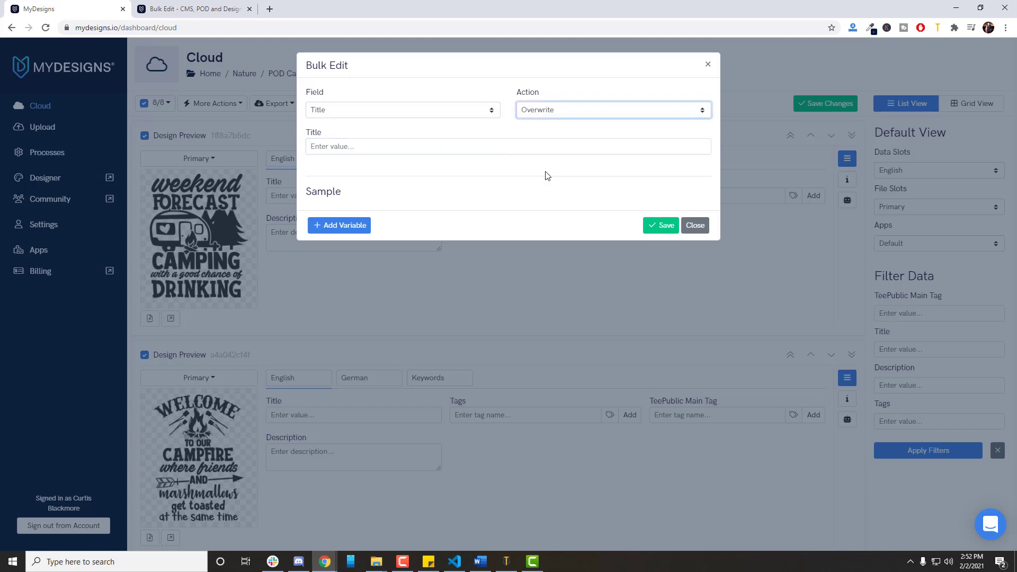
{"action": "left_click", "coordinate": [438, 156]}
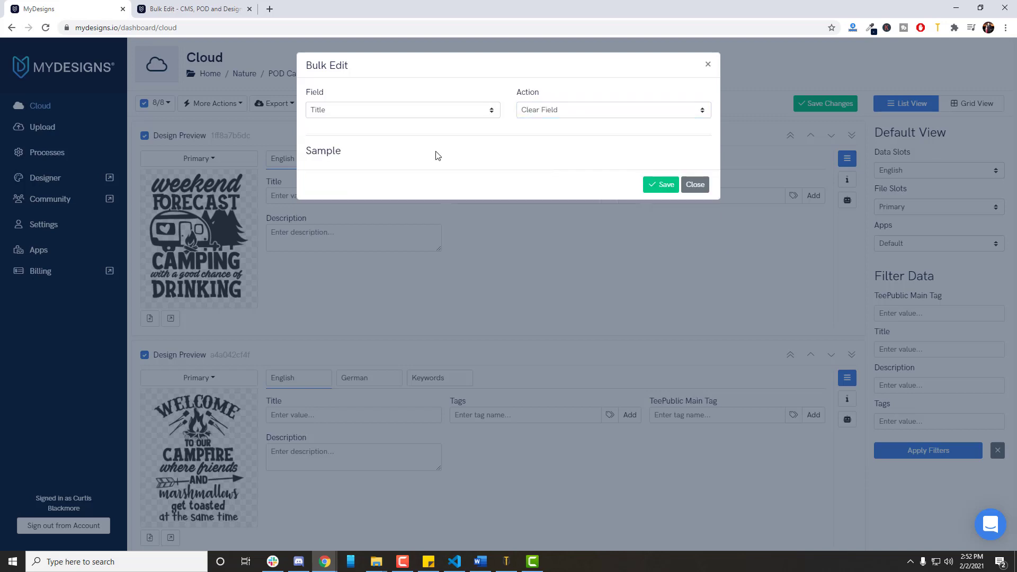
{"action": "left_click", "coordinate": [570, 116]}
{"action": "left_click", "coordinate": [564, 123]}
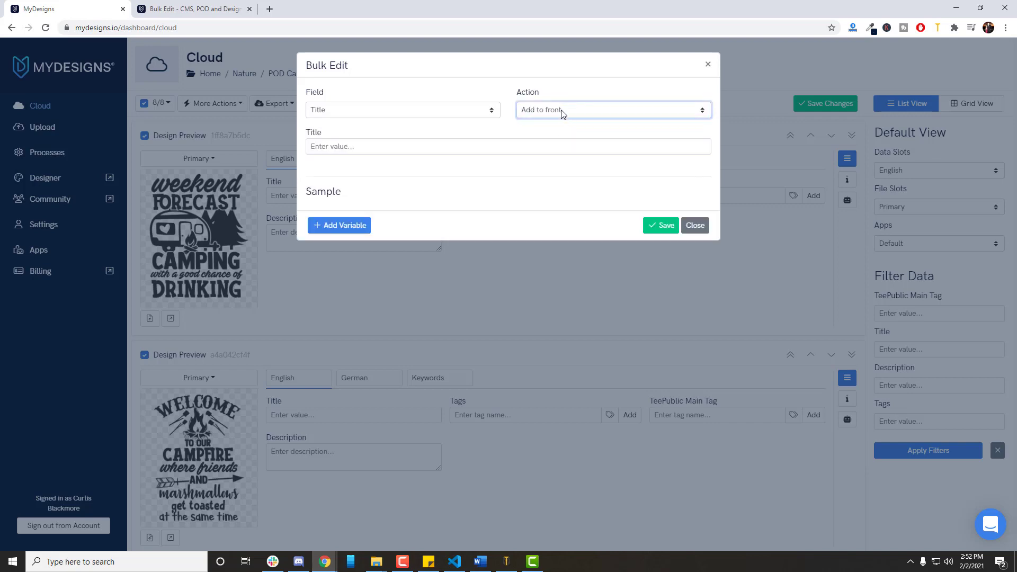
Try the Add to end and Find and replace actions on the Title field in Bulk Edit.
{"action": "left_click", "coordinate": [562, 111]}
{"action": "left_click", "coordinate": [551, 134]}
{"action": "left_click", "coordinate": [551, 114]}
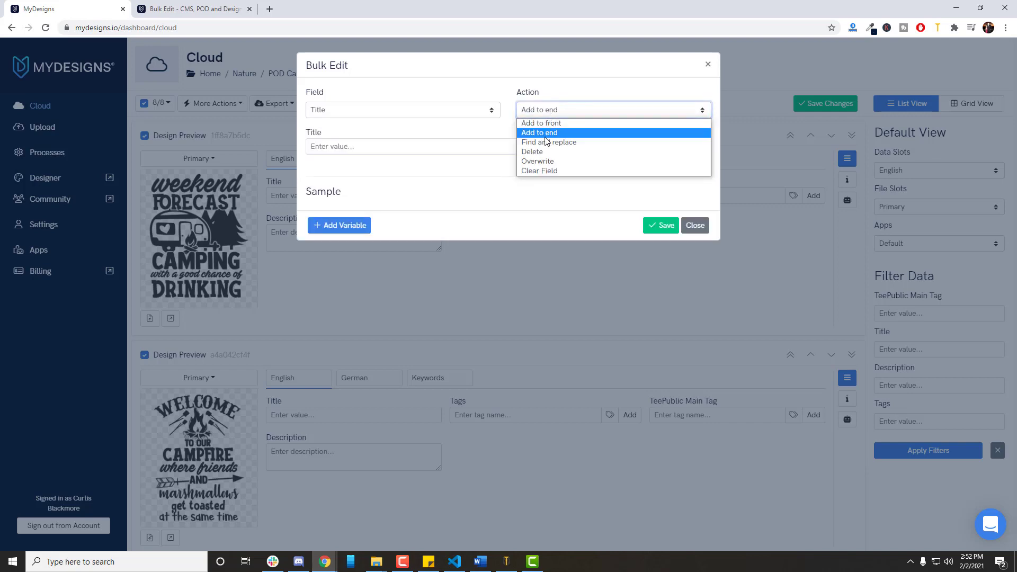
{"action": "left_click", "coordinate": [545, 142]}
{"action": "left_click", "coordinate": [419, 149]}
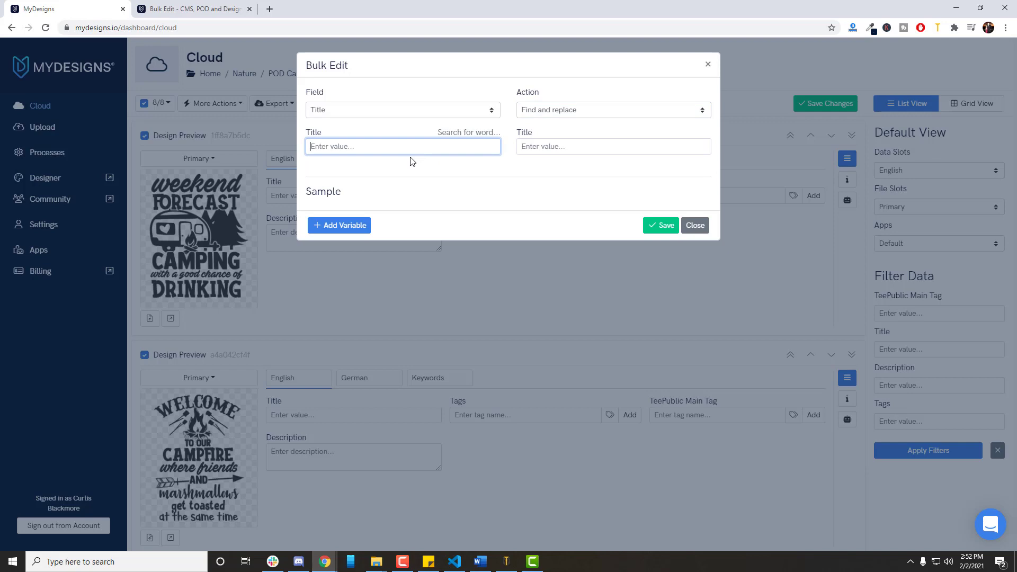
{"action": "left_click", "coordinate": [552, 146]}
Try the Delete, Overwrite and Clear Field actions on the Title field, and return the action to Add to front.
{"action": "left_click", "coordinate": [564, 109]}
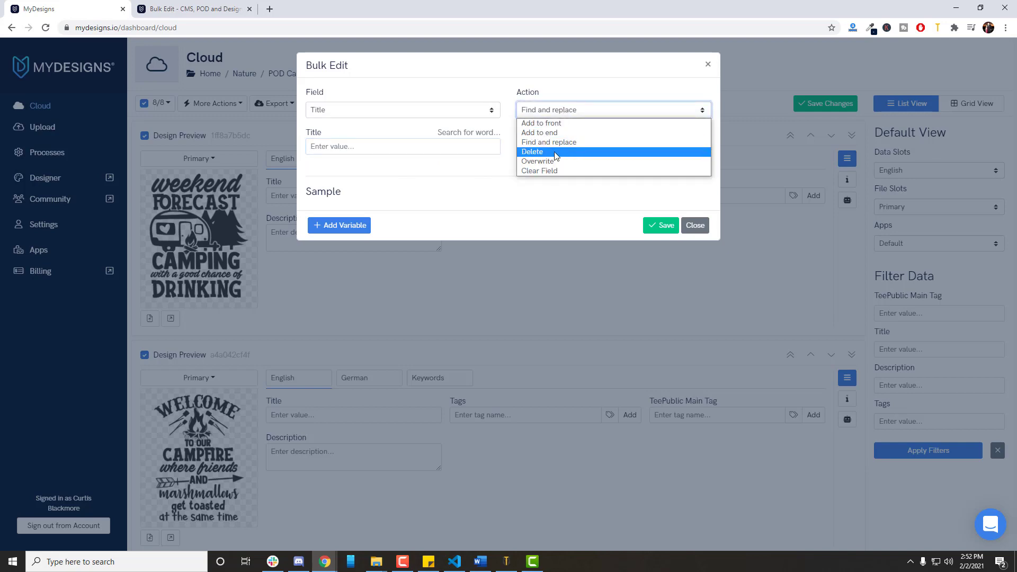
{"action": "left_click", "coordinate": [546, 150]}
{"action": "left_click", "coordinate": [544, 111]}
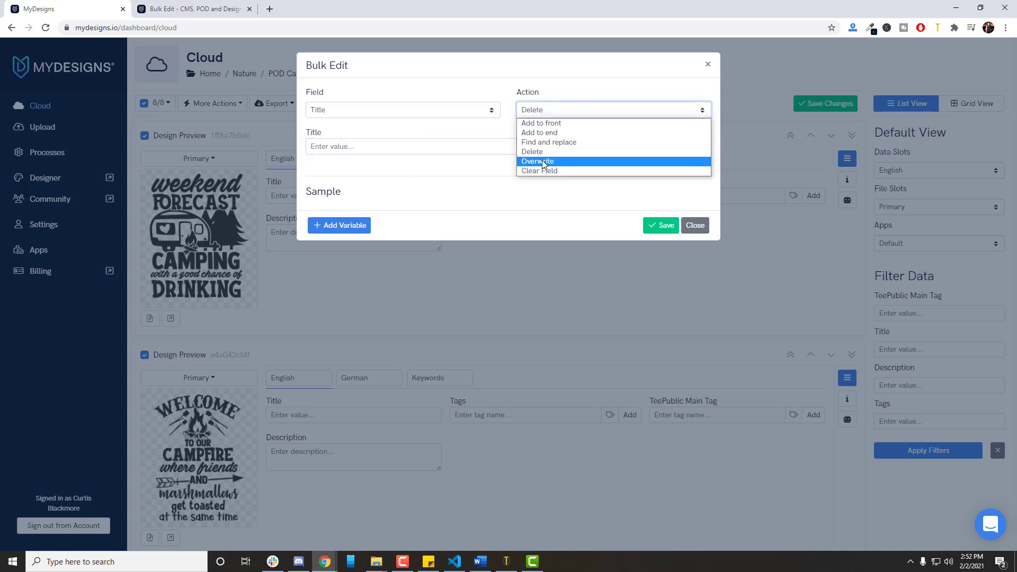
{"action": "left_click", "coordinate": [543, 164]}
{"action": "left_click", "coordinate": [542, 110]}
{"action": "left_click", "coordinate": [539, 170]}
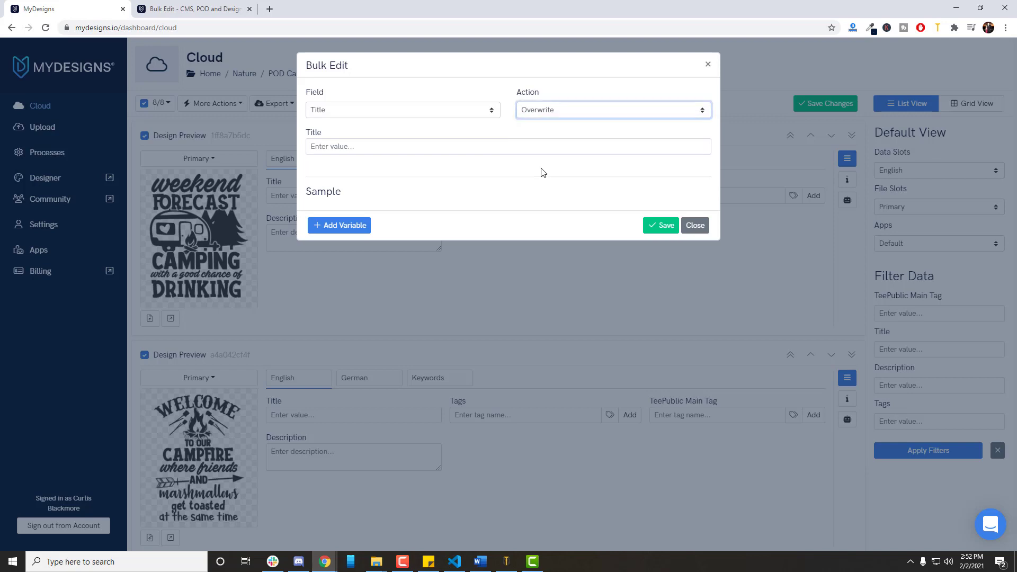
{"action": "left_click", "coordinate": [547, 110]}
{"action": "left_click", "coordinate": [542, 123]}
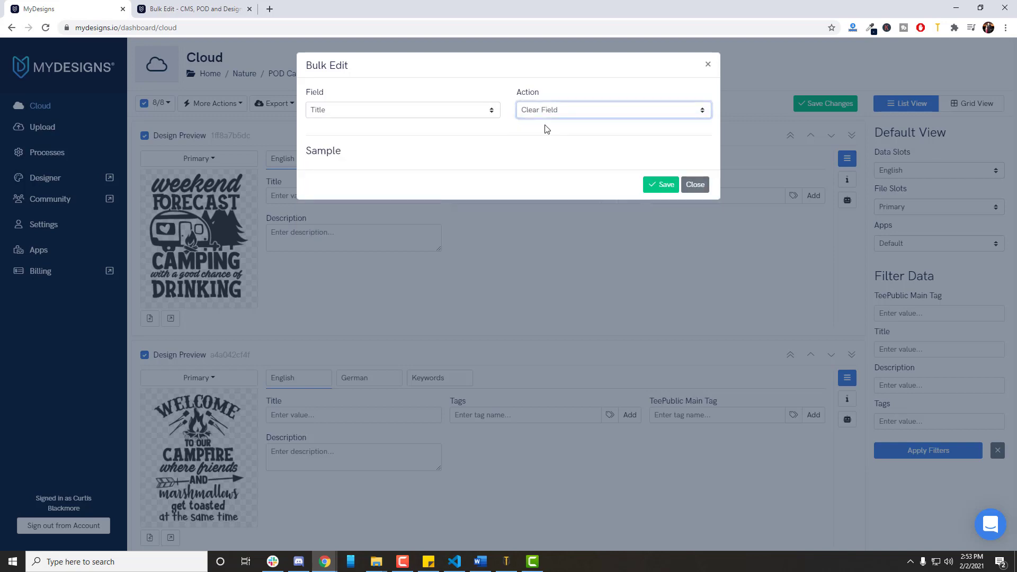
{"action": "left_click", "coordinate": [459, 151]}
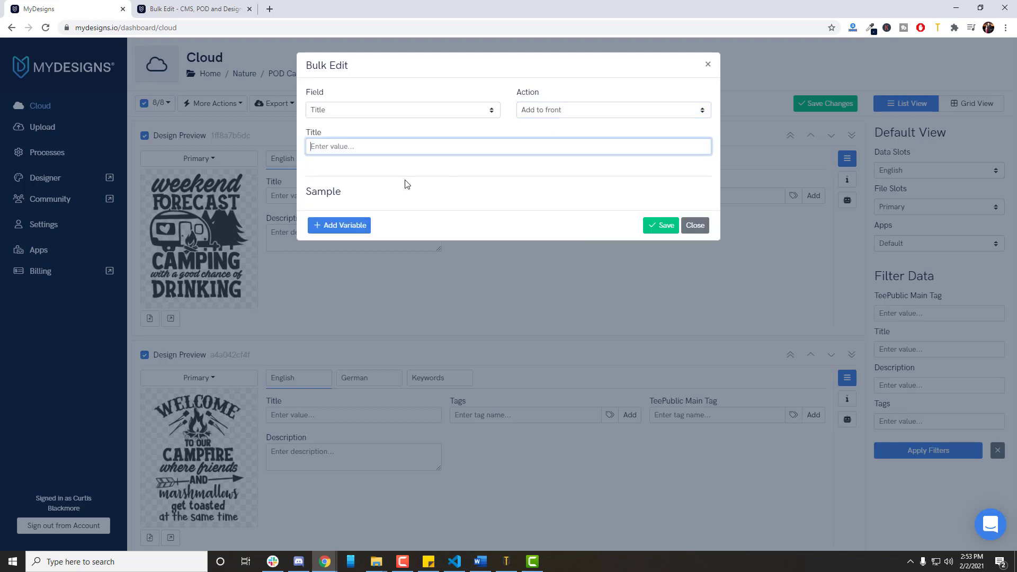
{"action": "left_click", "coordinate": [457, 195]}
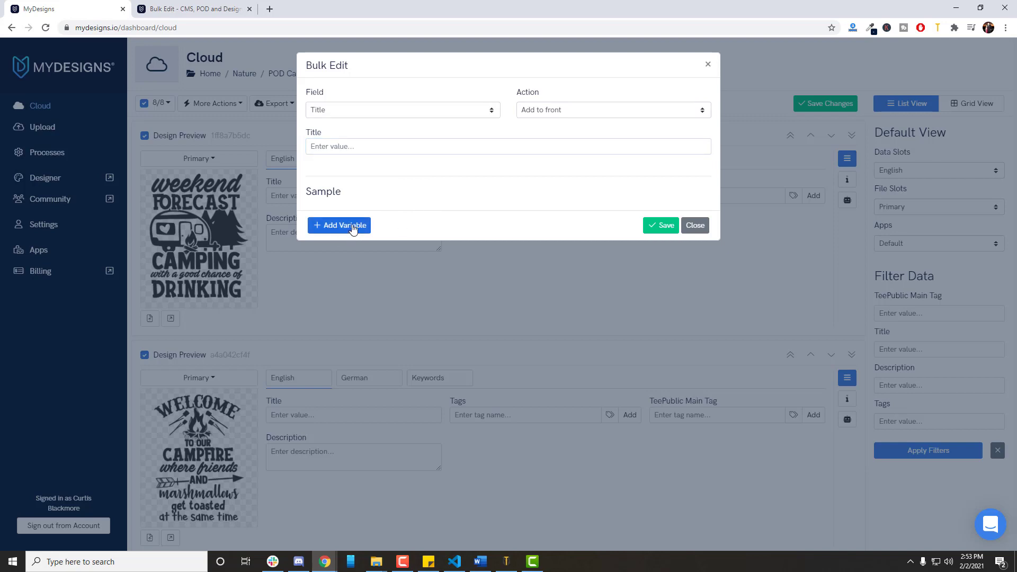
{"action": "left_click", "coordinate": [364, 146]}
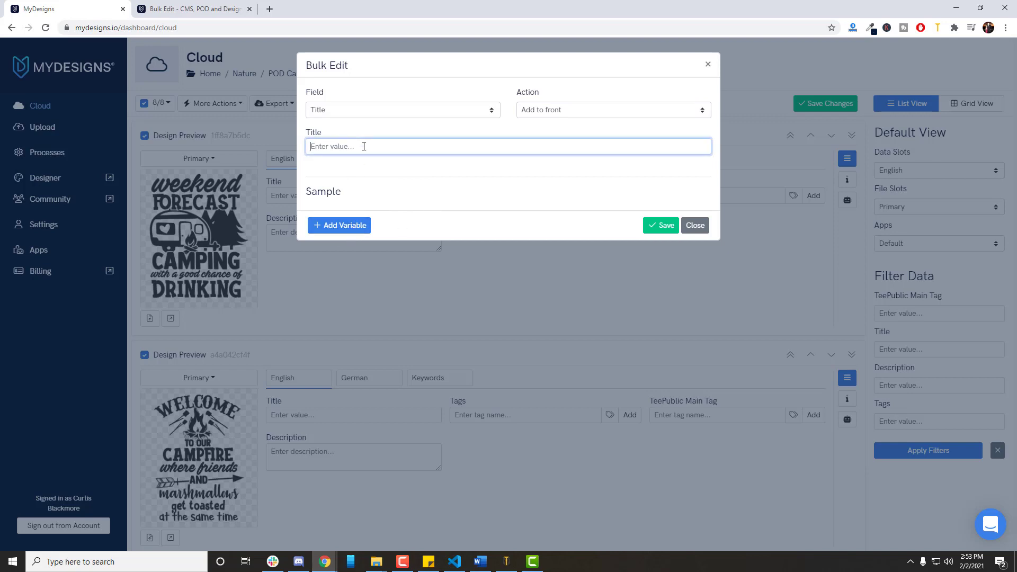
{"action": "type", "text": "Camping"}
{"action": "key", "text": "ctrl+a"}
{"action": "key", "text": "BackSpace"}
Add a variable to the Title value and compare its Number and Value types, leaving it on Value.
{"action": "left_click", "coordinate": [340, 227]}
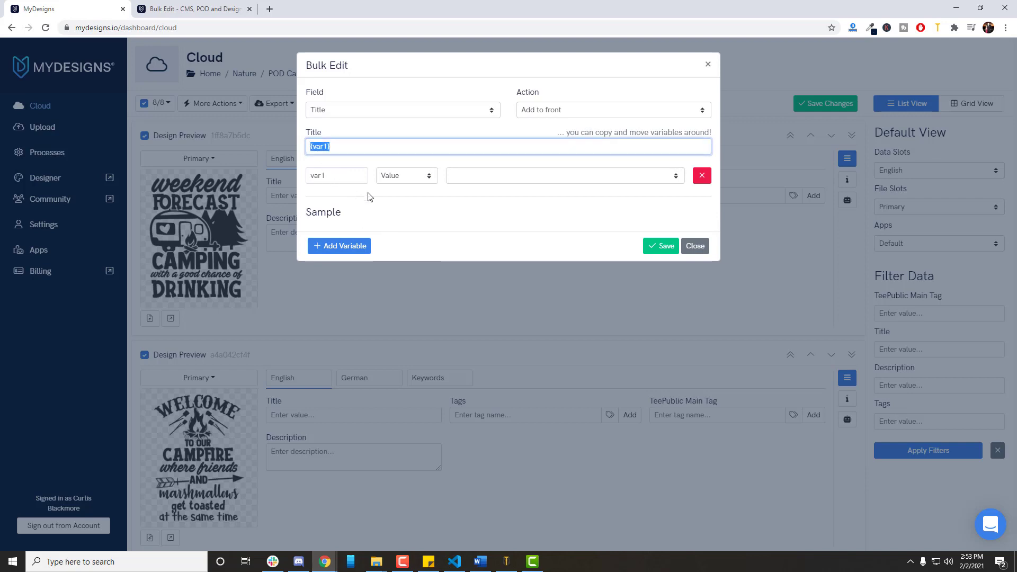
{"action": "left_click", "coordinate": [394, 178]}
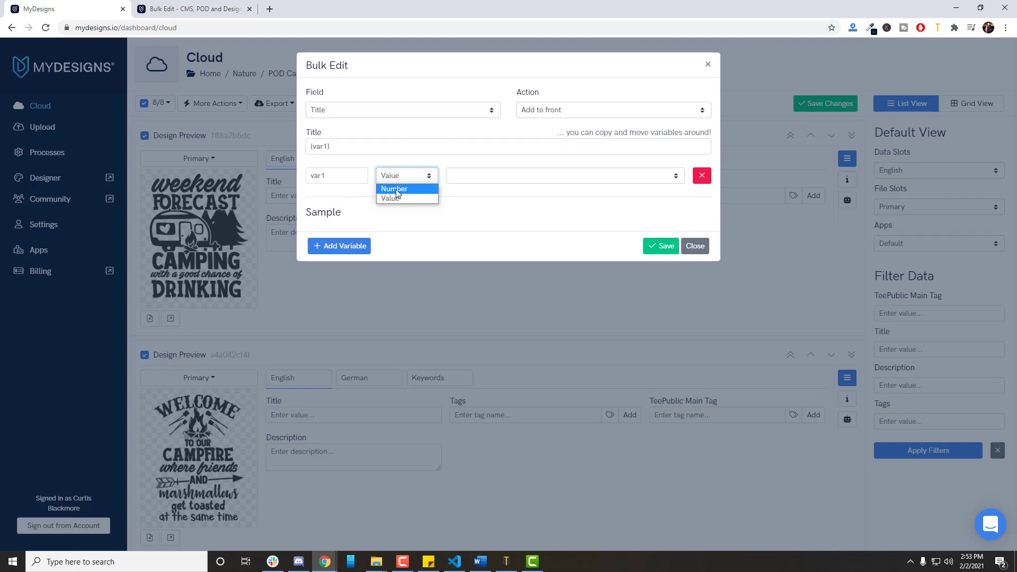
{"action": "left_click", "coordinate": [393, 189]}
{"action": "left_click", "coordinate": [480, 175]}
{"action": "left_click", "coordinate": [606, 175]}
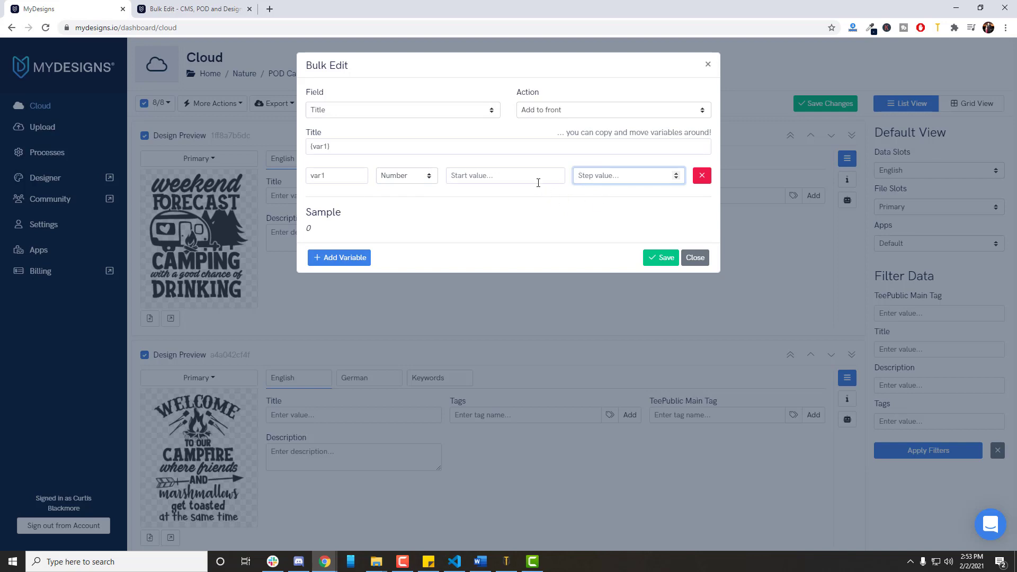
{"action": "left_click", "coordinate": [533, 180]}
{"action": "left_click", "coordinate": [403, 178]}
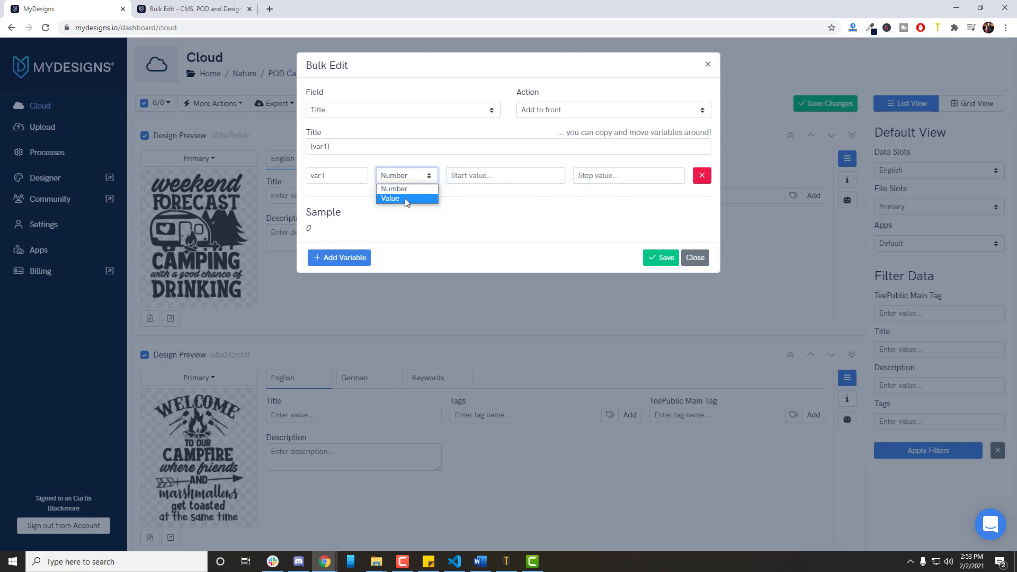
{"action": "left_click", "coordinate": [405, 198]}
{"action": "left_click", "coordinate": [402, 180]}
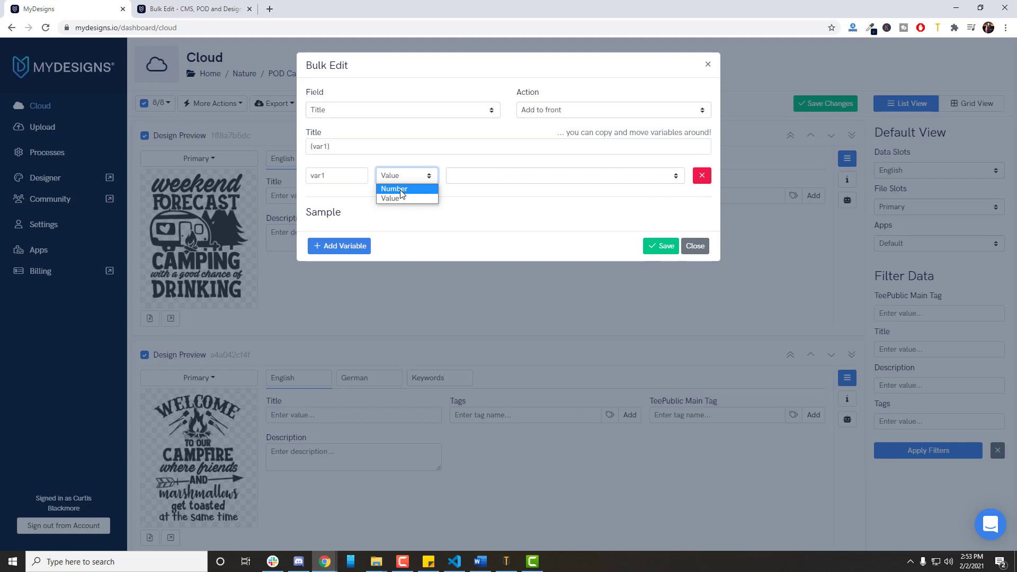
{"action": "left_click", "coordinate": [401, 197]}
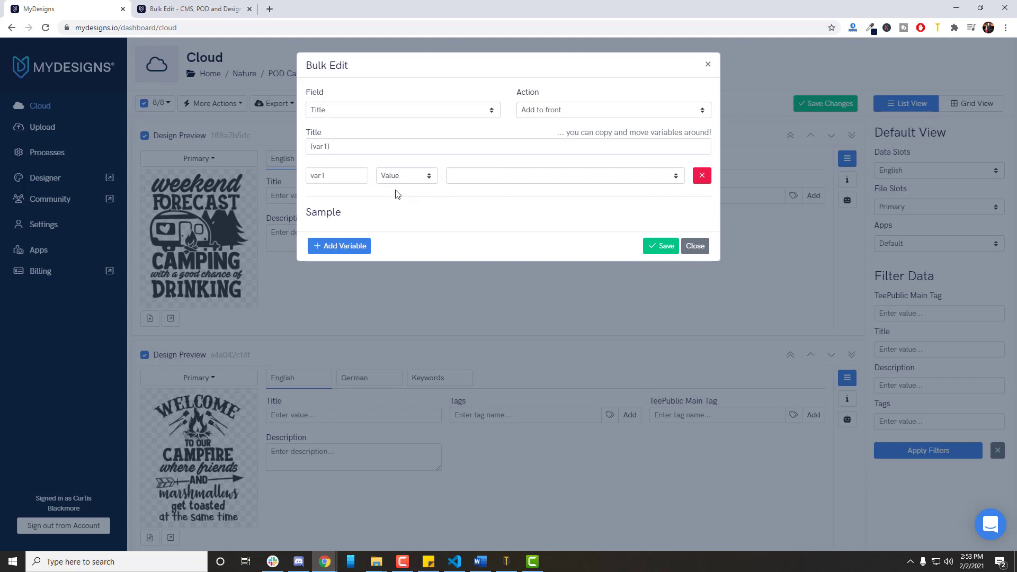
Set the title variable's source to Primary Keyword and check the sample.
{"action": "left_click_drag", "start_coordinate": [348, 146], "coordinate": [307, 147]}
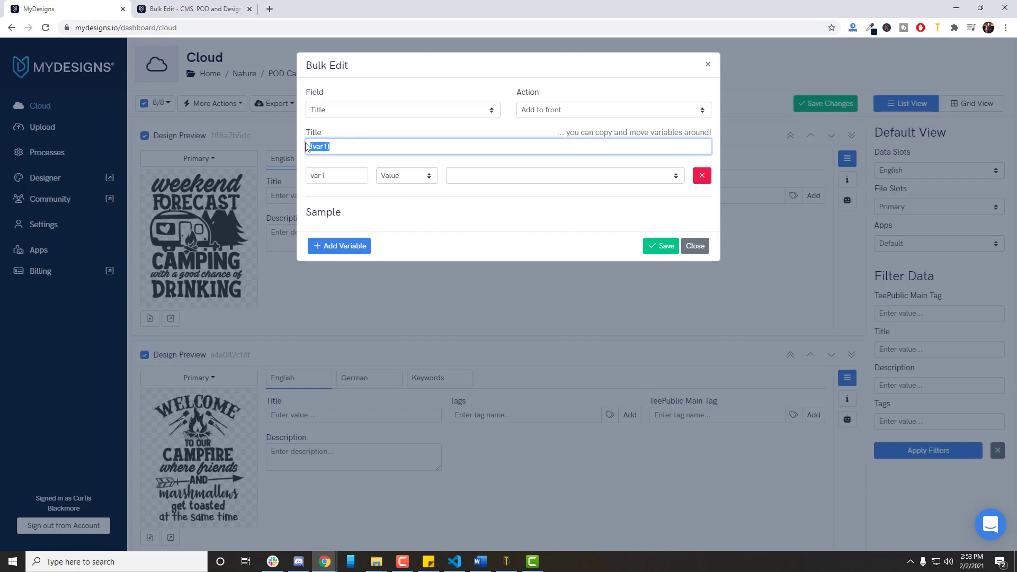
{"action": "left_click", "coordinate": [349, 147]}
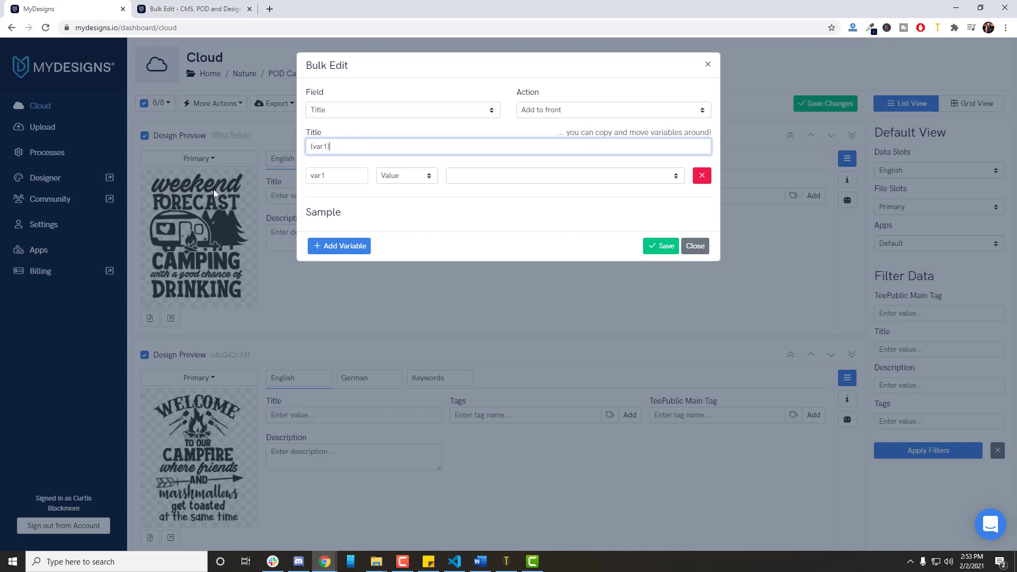
{"action": "left_click", "coordinate": [466, 172]}
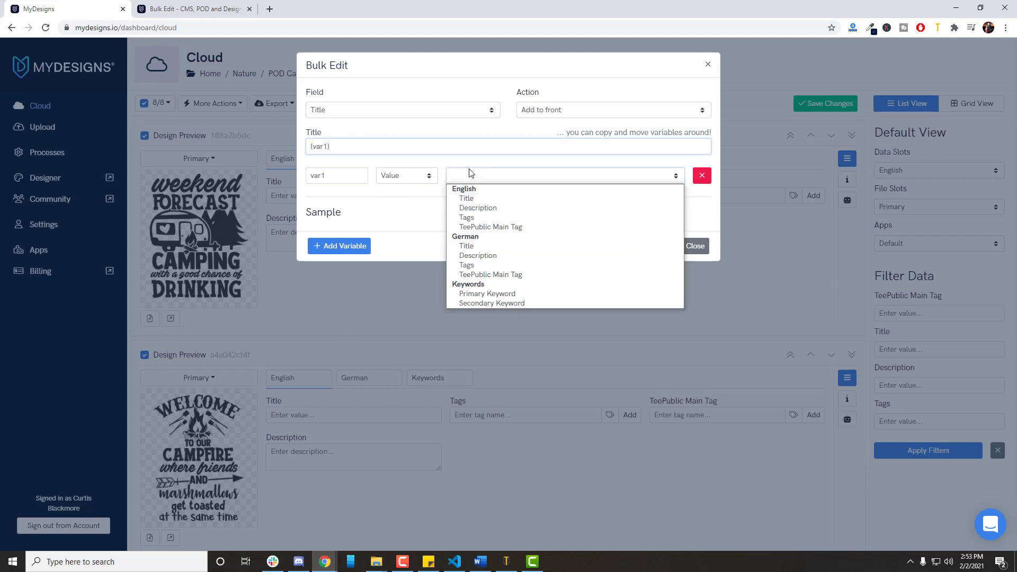
{"action": "left_click", "coordinate": [473, 294]}
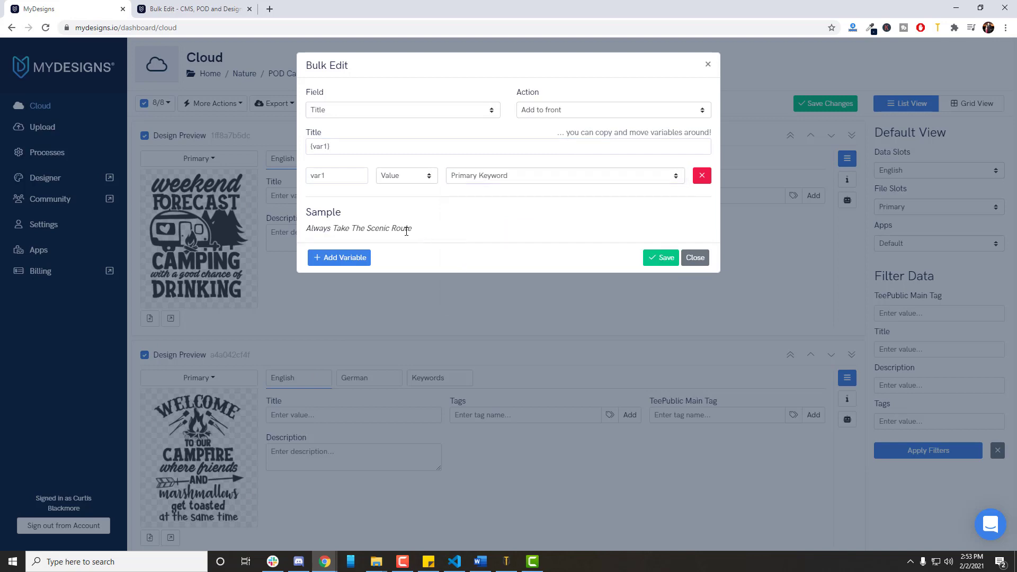
{"action": "left_click_drag", "start_coordinate": [412, 228], "coordinate": [306, 229]}
{"action": "left_click", "coordinate": [197, 172]}
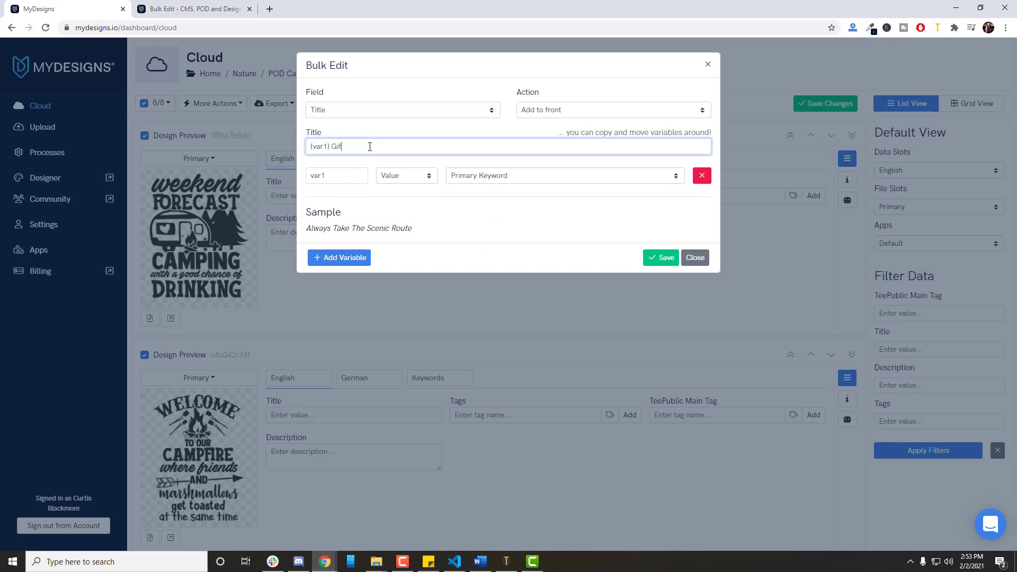
Add the word "Gift" after the variable in the Title value and save the bulk edit.
{"action": "left_click", "coordinate": [303, 243]}
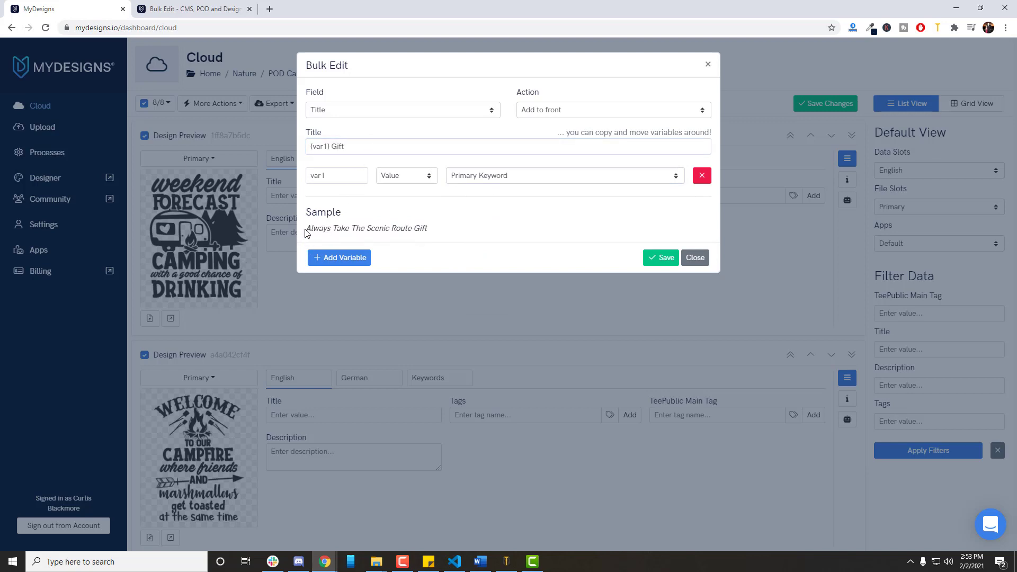
{"action": "left_click_drag", "start_coordinate": [306, 229], "coordinate": [459, 228]}
{"action": "left_click", "coordinate": [459, 226]}
{"action": "left_click", "coordinate": [659, 259]}
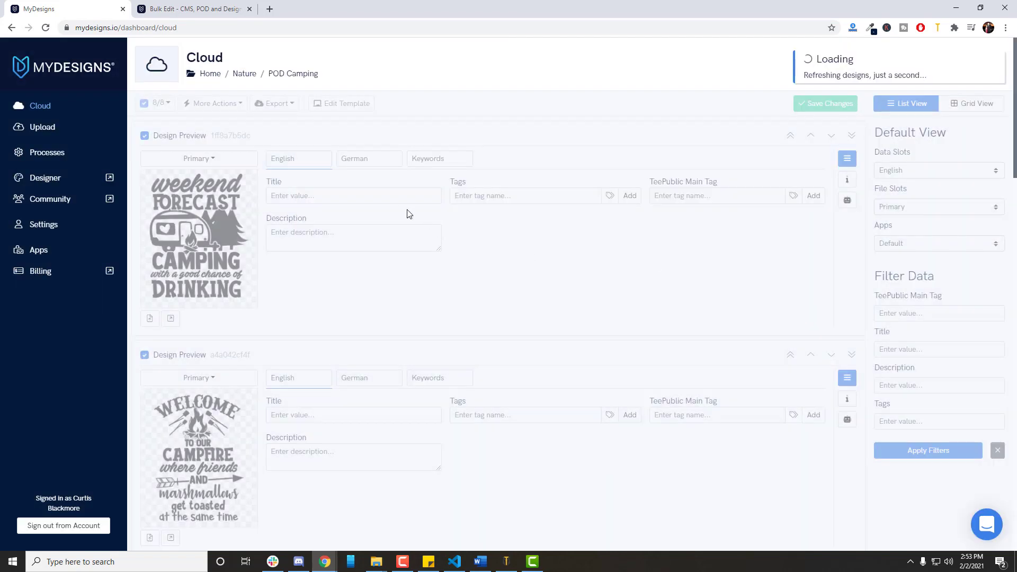
Check the English titles of the first three designs in the folder.
{"action": "left_click_drag", "start_coordinate": [416, 194], "coordinate": [245, 192]}
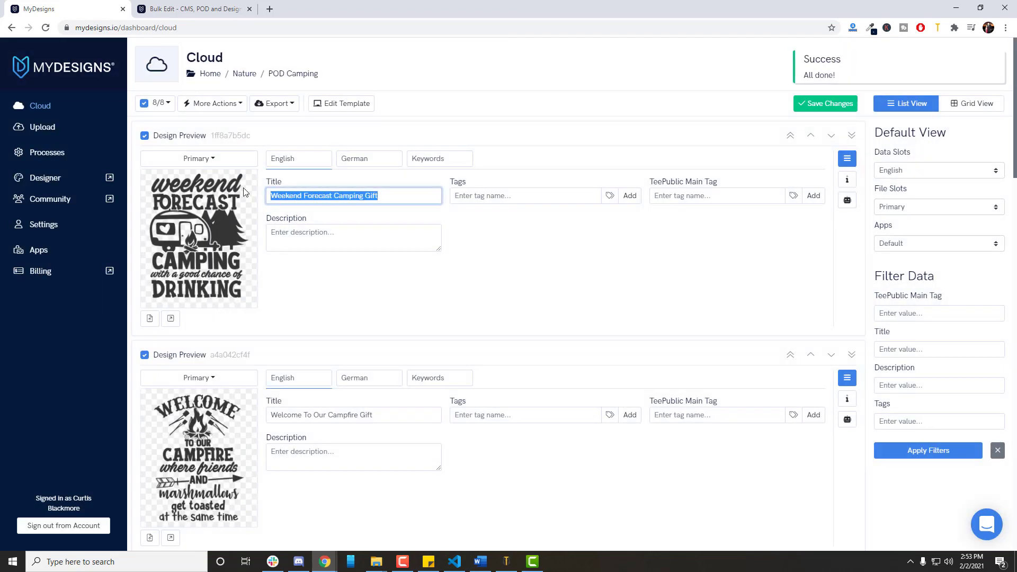
{"action": "left_click", "coordinate": [398, 199]}
{"action": "scroll", "coordinate": [404, 218], "scroll_direction": "down", "scroll_amount": 2}
{"action": "left_click_drag", "start_coordinate": [403, 307], "coordinate": [268, 313]}
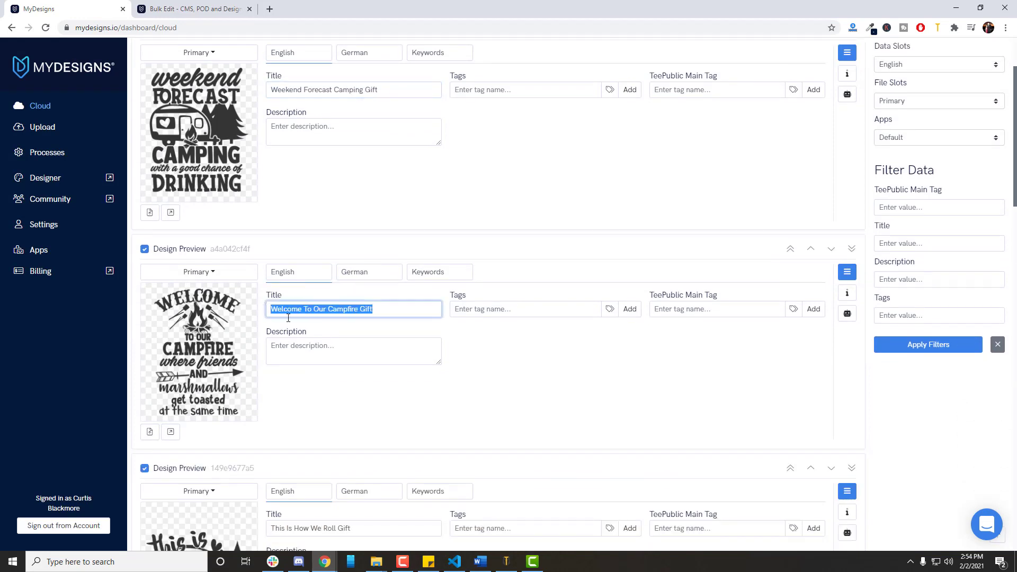
{"action": "left_click", "coordinate": [378, 312]}
{"action": "scroll", "coordinate": [380, 325], "scroll_direction": "down", "scroll_amount": 4}
{"action": "triple_click", "coordinate": [349, 316]}
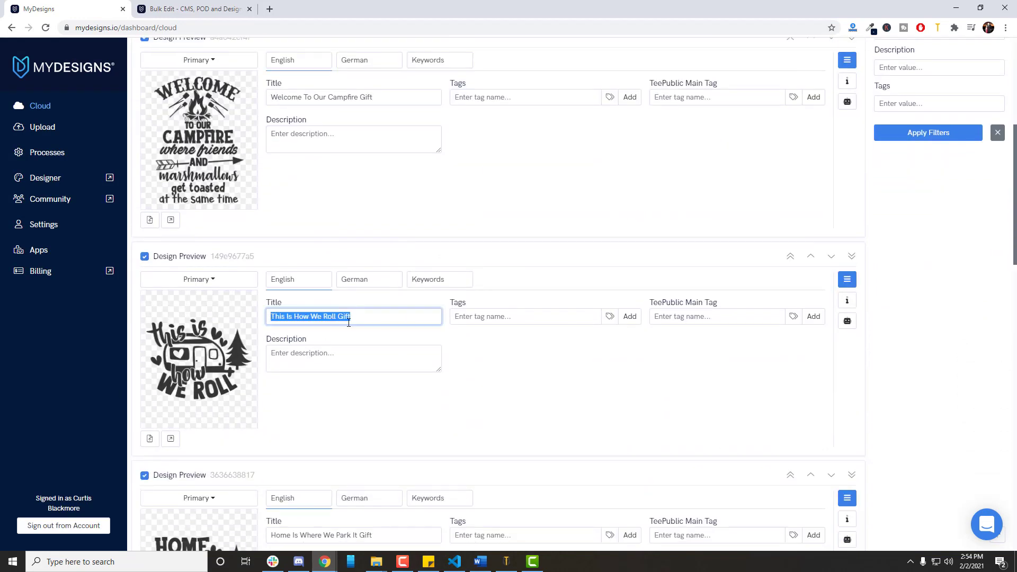
{"action": "left_click", "coordinate": [345, 317]}
{"action": "double_click", "coordinate": [347, 317]}
{"action": "scroll", "coordinate": [484, 265], "scroll_direction": "up", "scroll_amount": 1}
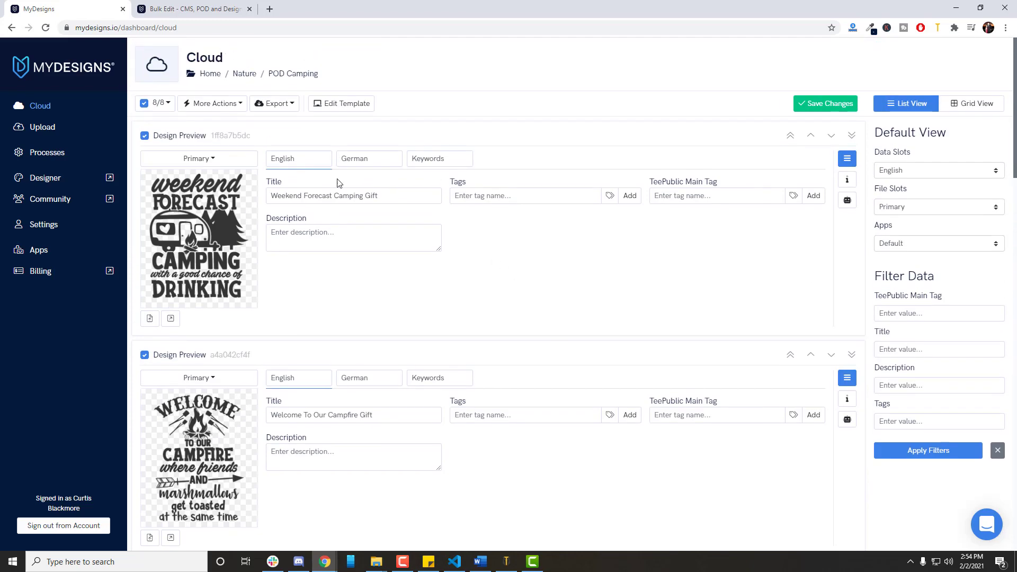
Reopen Bulk Edit for the selected designs and choose the English Description field with Add to front as the action.
{"action": "left_click", "coordinate": [215, 103]}
{"action": "left_click", "coordinate": [231, 126]}
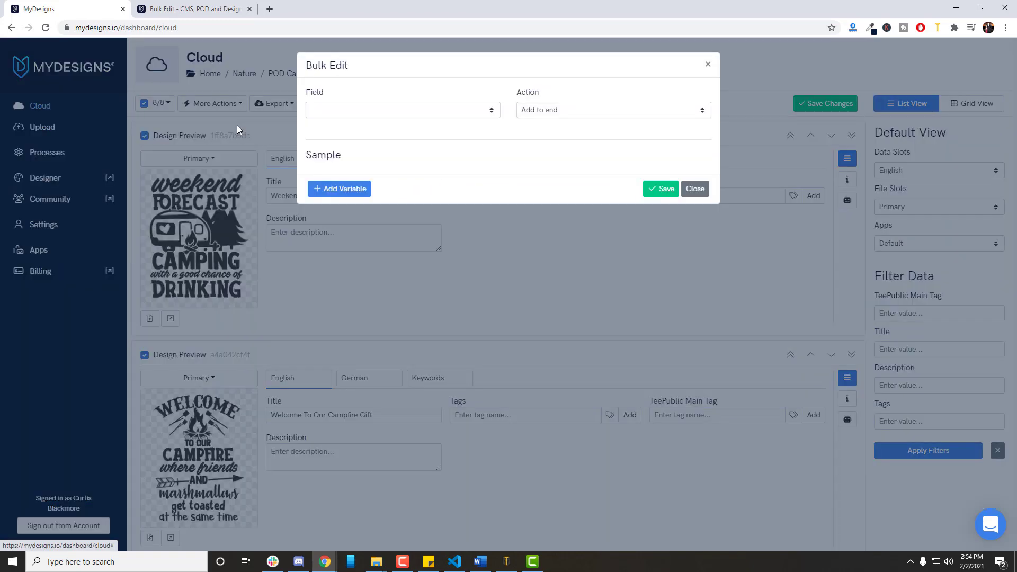
{"action": "left_click", "coordinate": [352, 110]}
{"action": "left_click", "coordinate": [348, 142]}
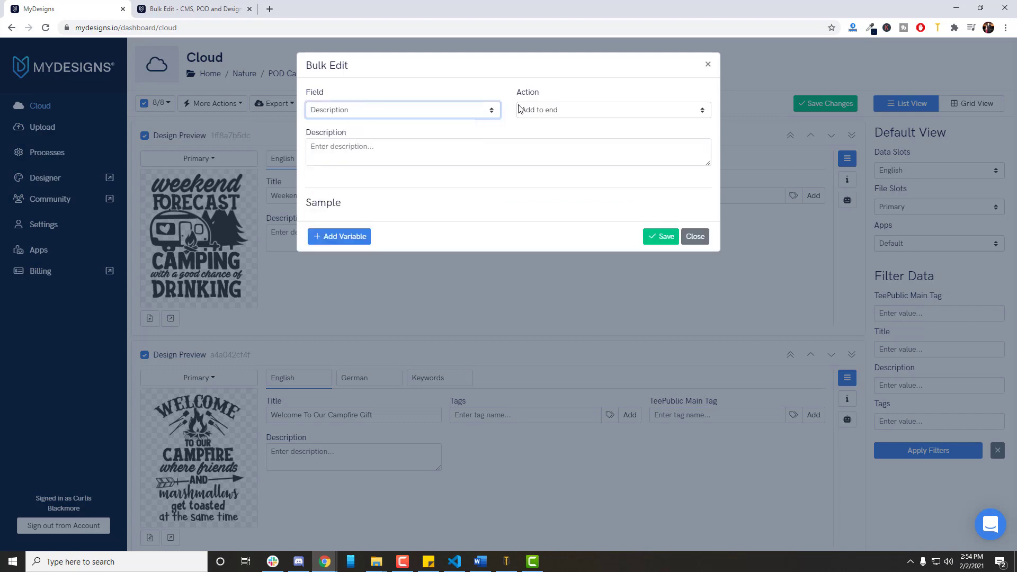
{"action": "left_click", "coordinate": [546, 111]}
{"action": "left_click", "coordinate": [545, 120]}
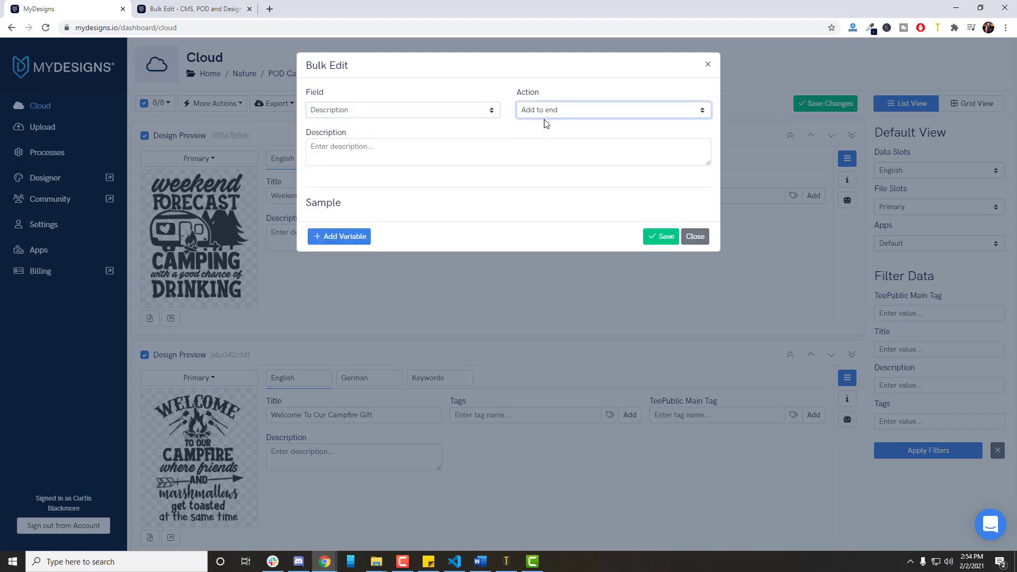
Begin the description with "This" followed by a variable of type Value that draws on Primary Keyword.
{"action": "left_click", "coordinate": [416, 154]}
{"action": "type", "text": "Th"}
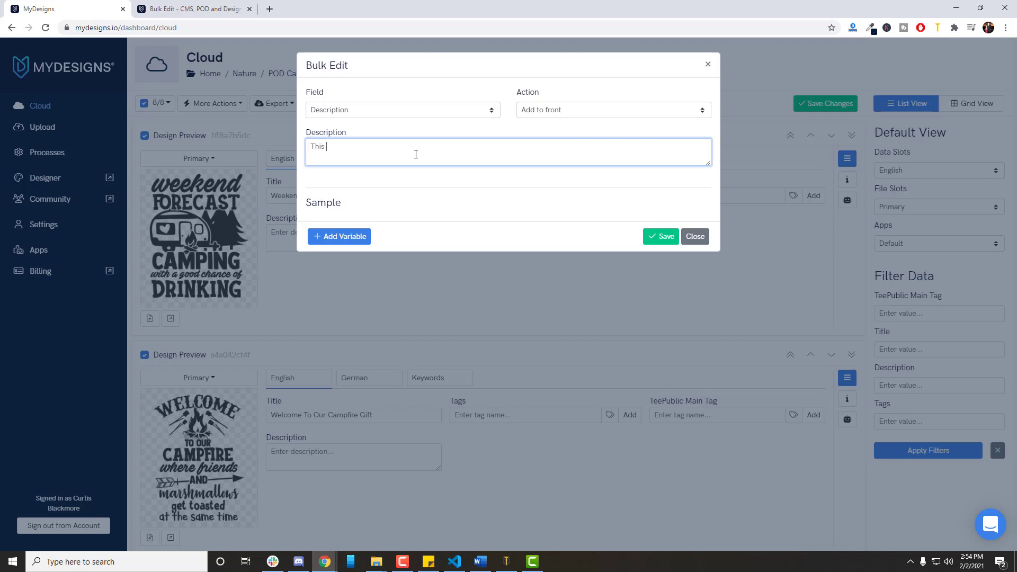
{"action": "type", "text": "is"}
{"action": "left_click", "coordinate": [364, 242]}
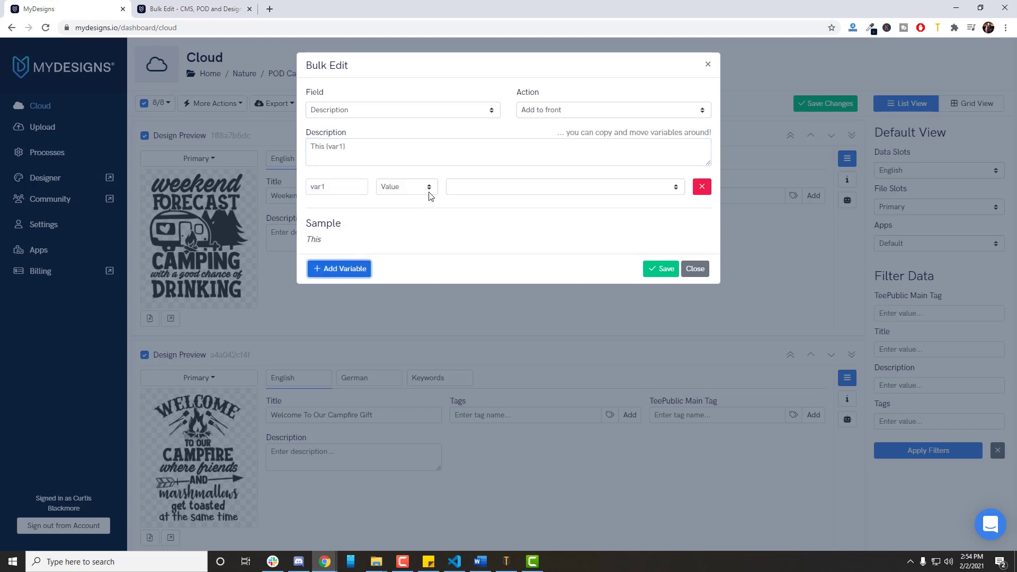
{"action": "left_click", "coordinate": [424, 189]}
{"action": "left_click", "coordinate": [481, 190]}
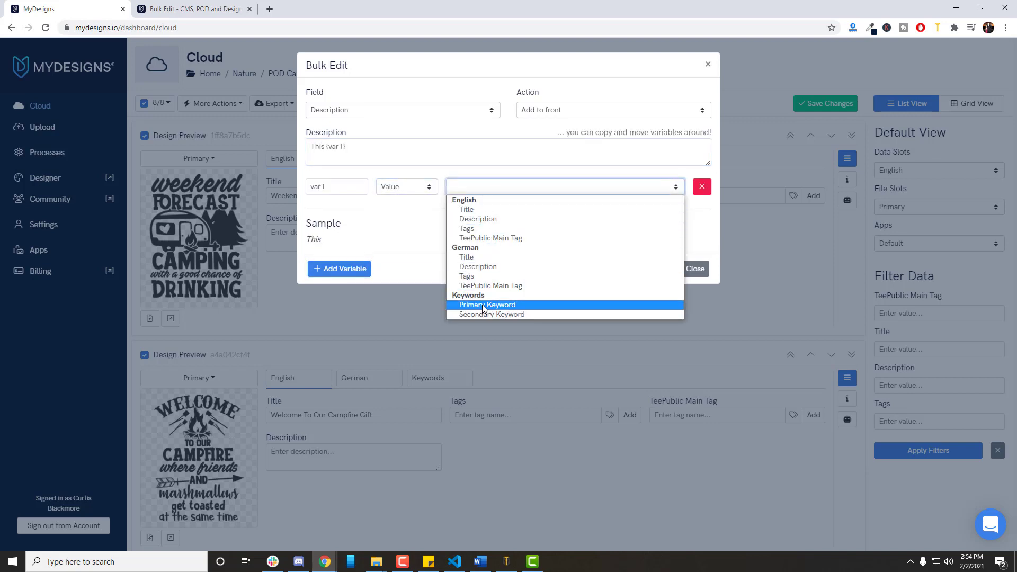
{"action": "left_click", "coordinate": [483, 306]}
Continue the description with "product makes an excellent gift for anyone that enjoys", a second variable set to Secondary Keyword, and a period.
{"action": "left_click", "coordinate": [388, 151]}
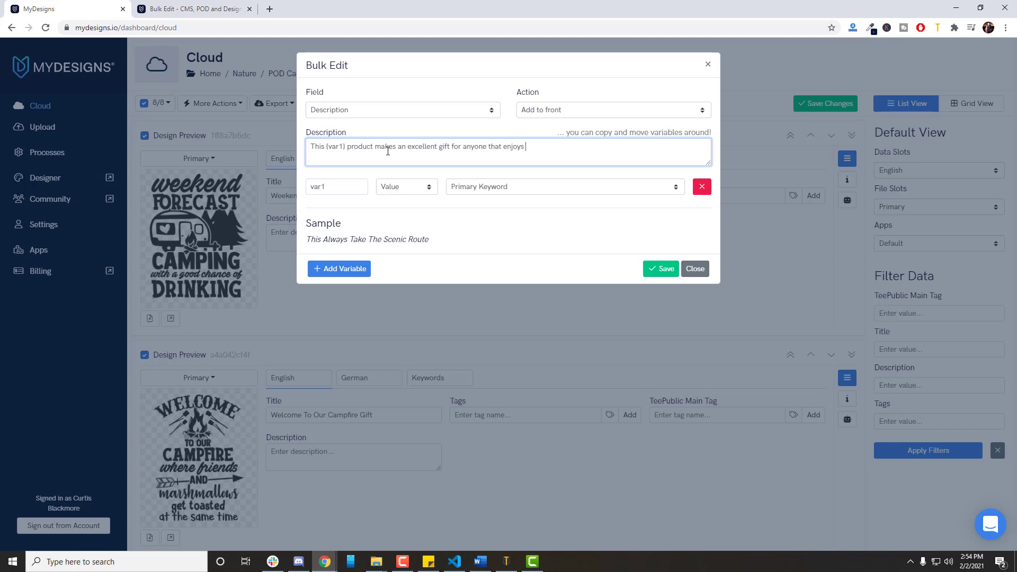
{"action": "left_click", "coordinate": [348, 268]}
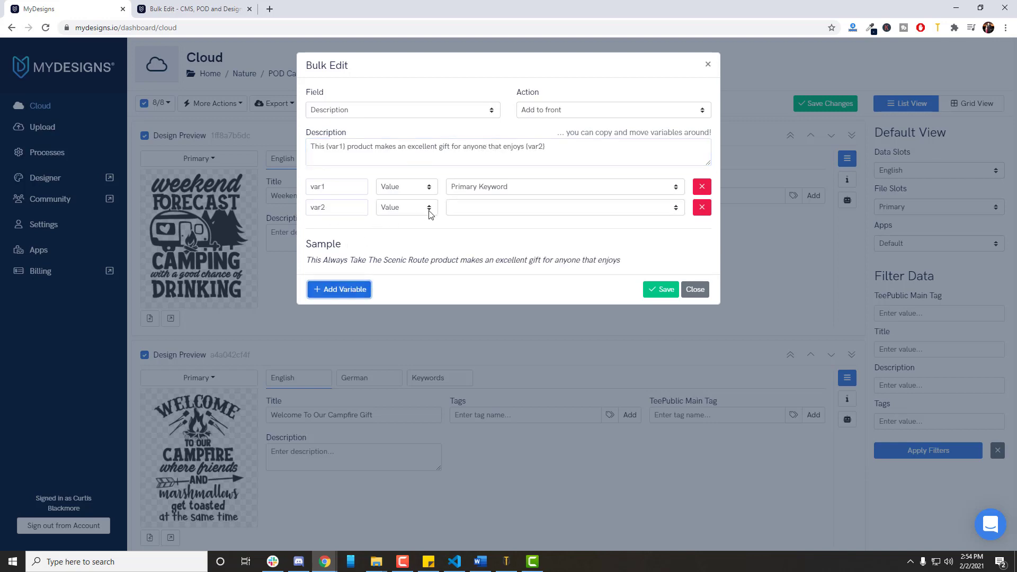
{"action": "left_click", "coordinate": [461, 206]}
{"action": "left_click", "coordinate": [492, 335]}
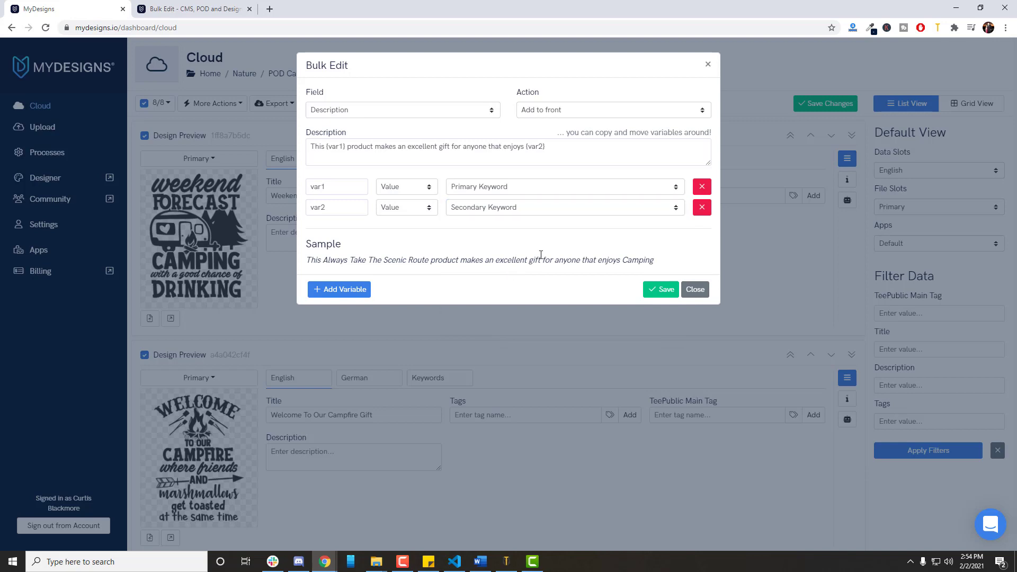
{"action": "left_click", "coordinate": [558, 147]}
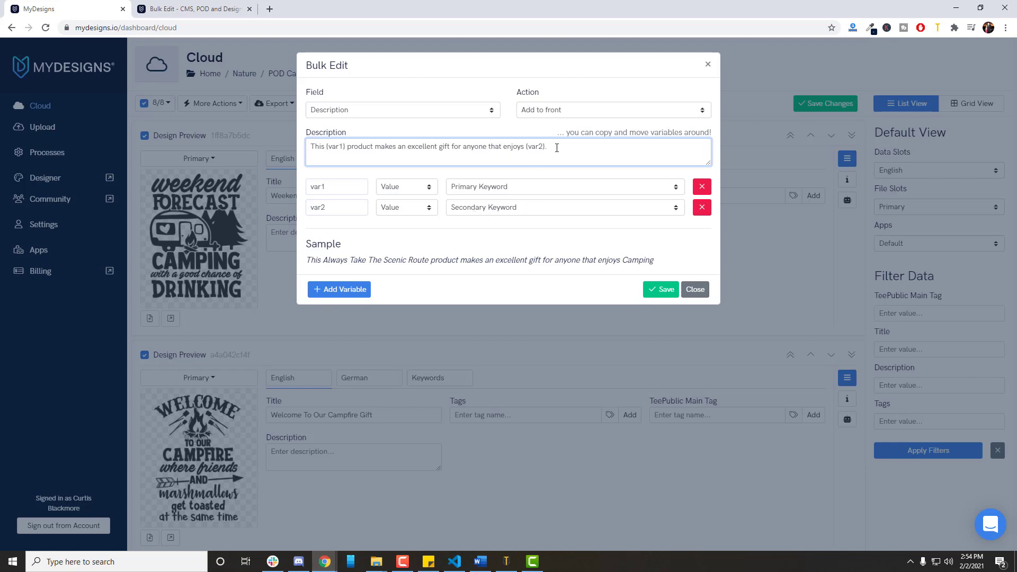
Add three extra variables to the end of the description and remove their variable rows again.
{"action": "left_click", "coordinate": [588, 284]}
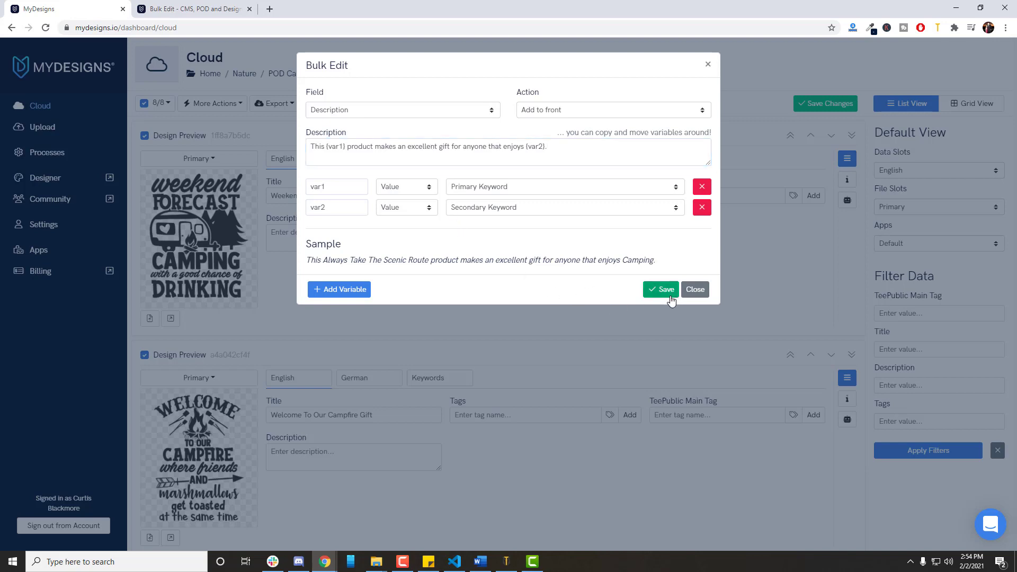
{"action": "left_click", "coordinate": [654, 292]}
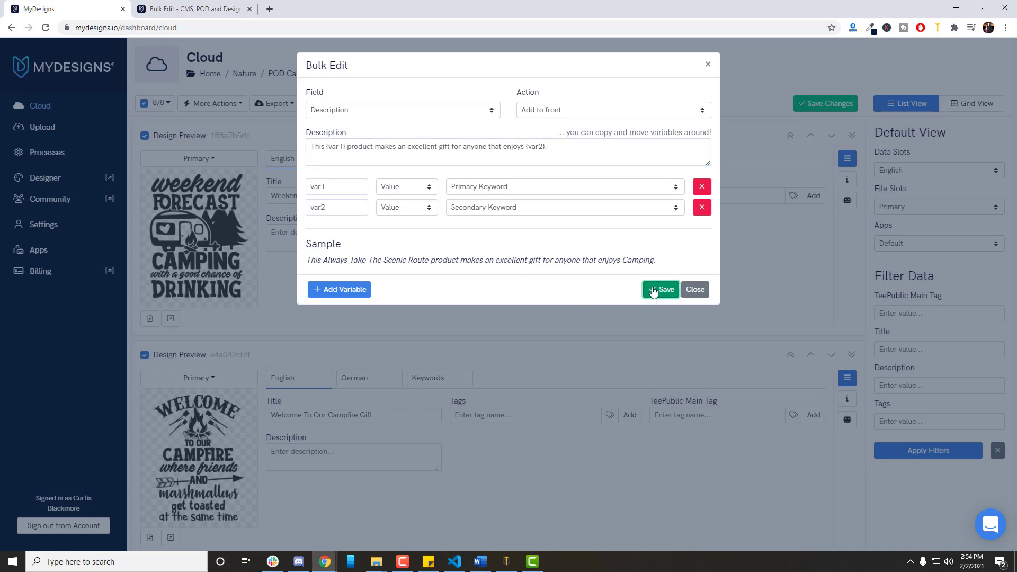
{"action": "left_click", "coordinate": [349, 289]}
{"action": "left_click", "coordinate": [345, 309]}
{"action": "left_click", "coordinate": [344, 331]}
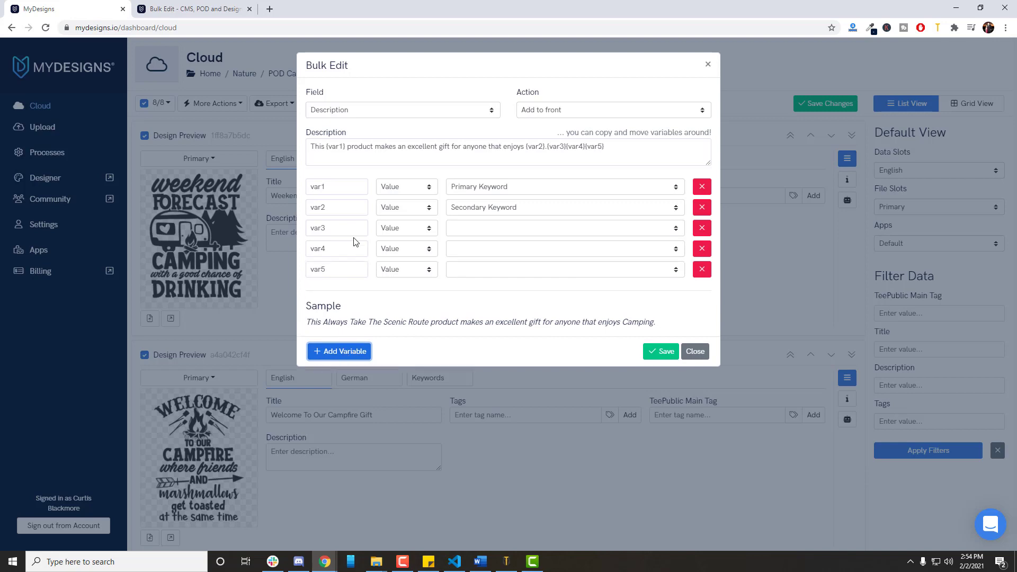
{"action": "left_click", "coordinate": [705, 231]}
{"action": "left_click", "coordinate": [706, 233]}
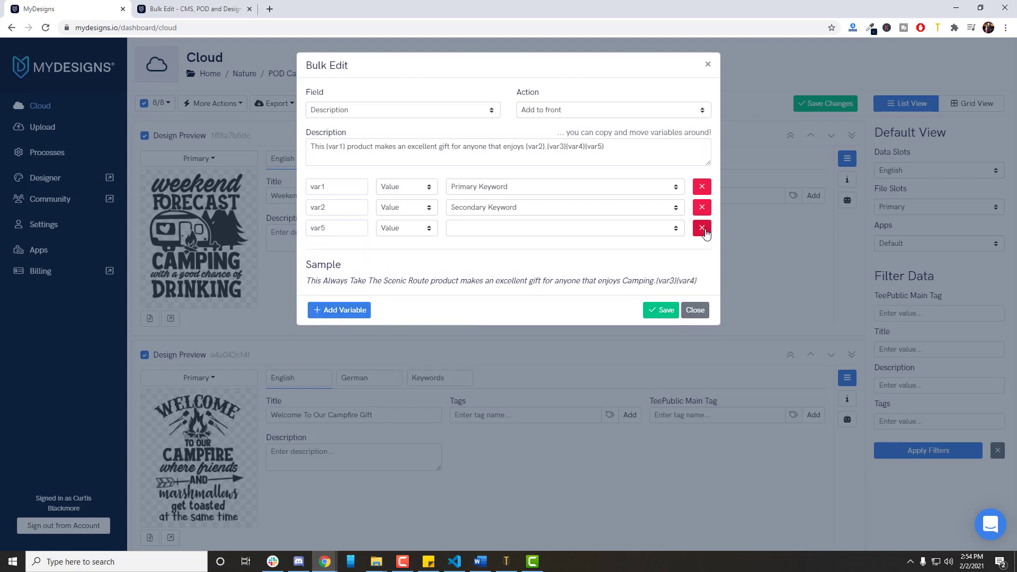
{"action": "left_click", "coordinate": [703, 230]}
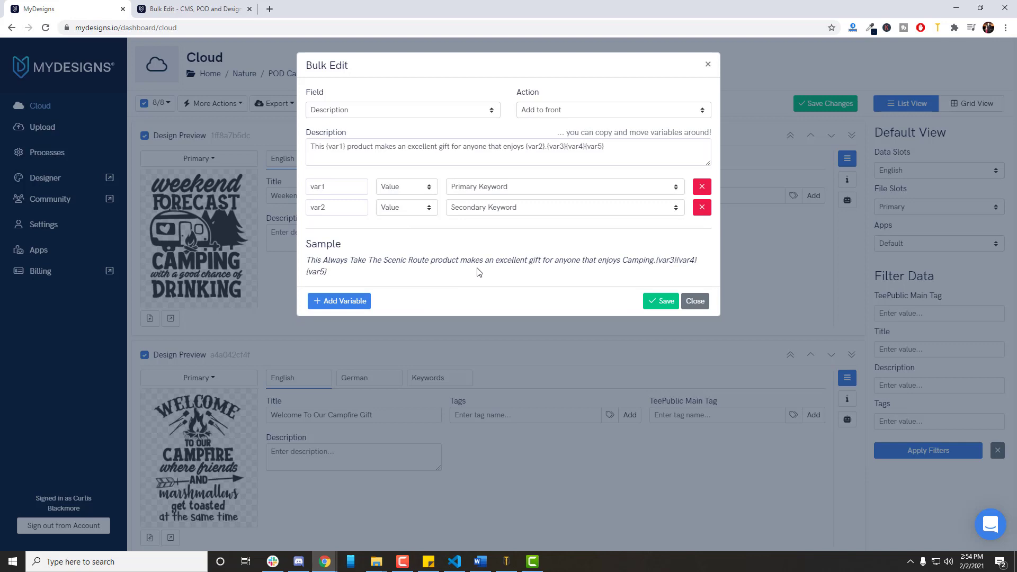
Look over the fields available for bulk editing and save the description text to all selected designs.
{"action": "left_click", "coordinate": [376, 112]}
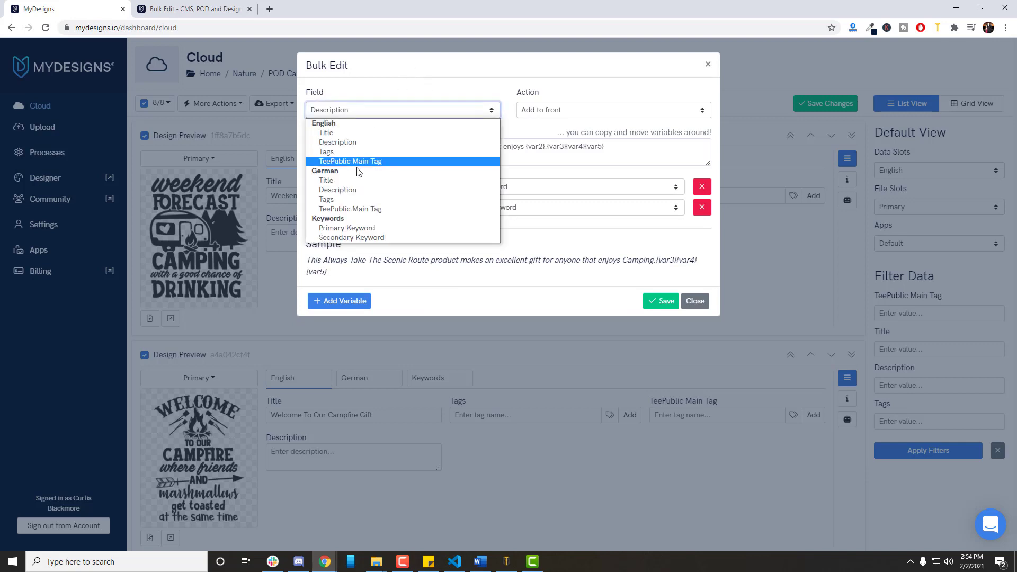
{"action": "left_click", "coordinate": [577, 244]}
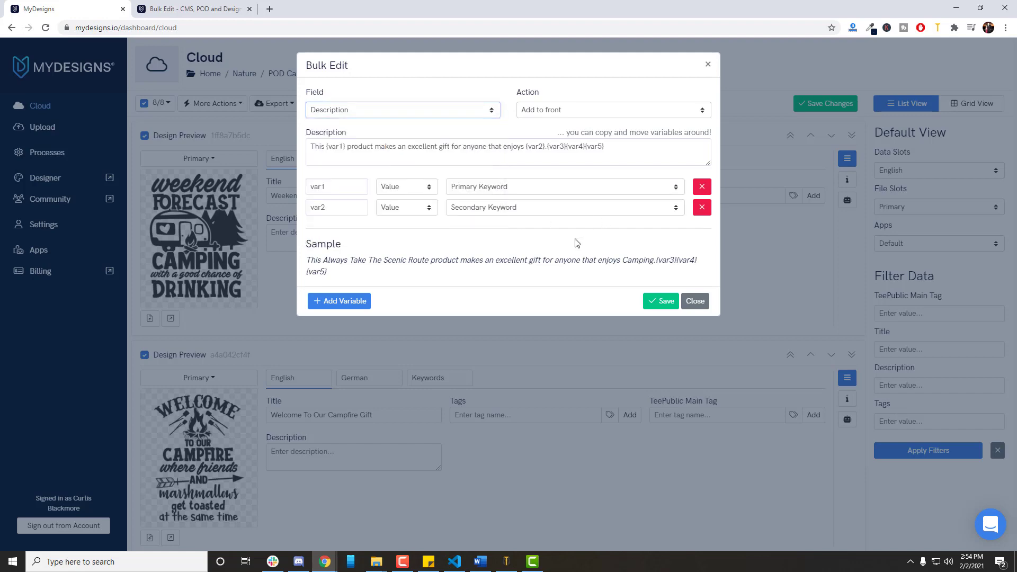
{"action": "left_click", "coordinate": [661, 303]}
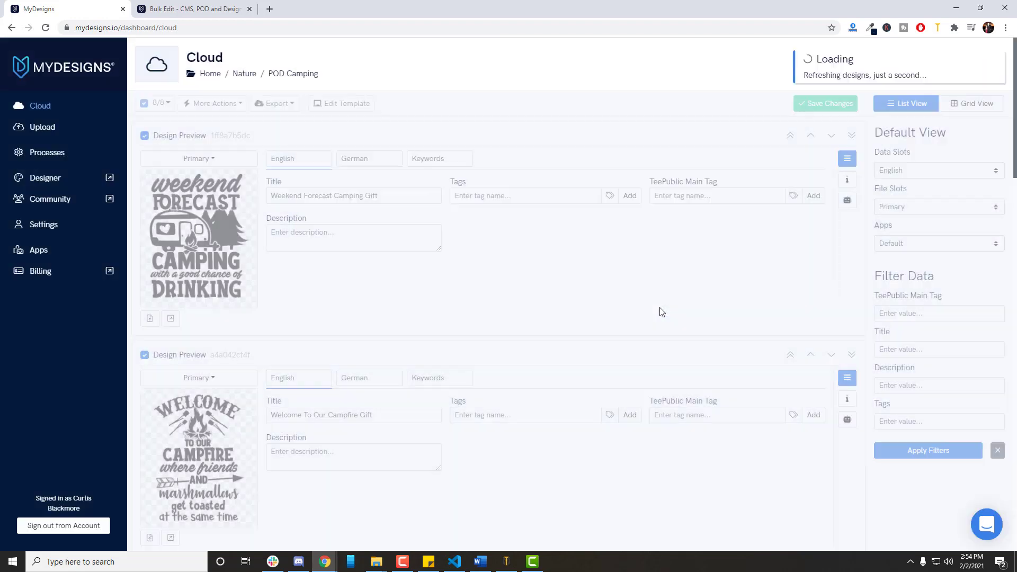
Remove the leftover {var3}{var4}{var5} text from the first design's English description and enlarge its text box.
{"action": "left_click", "coordinate": [434, 250]}
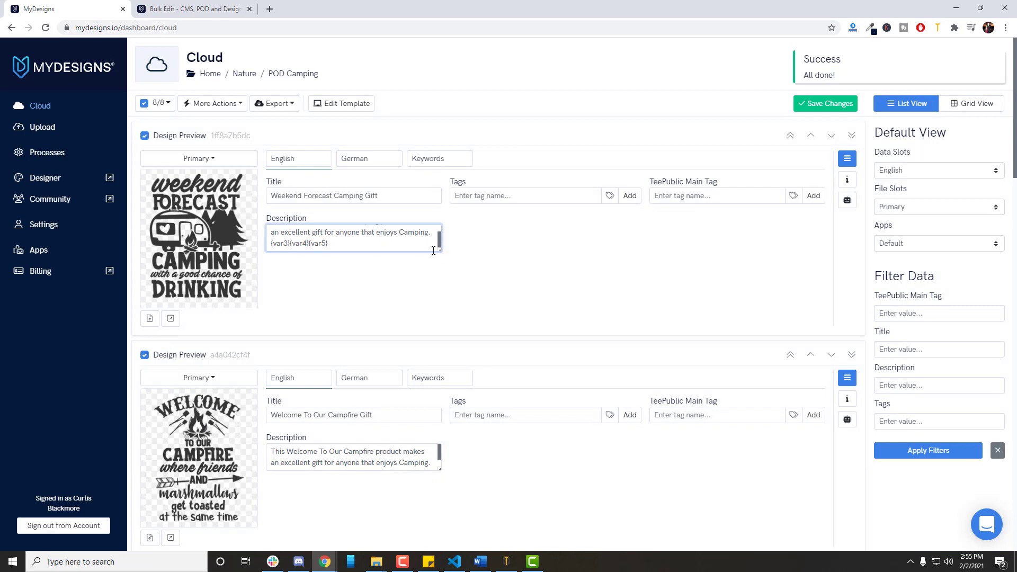
{"action": "triple_click", "coordinate": [295, 245]}
{"action": "key", "text": "BackSpace"}
{"action": "key", "text": "BackSpace"}
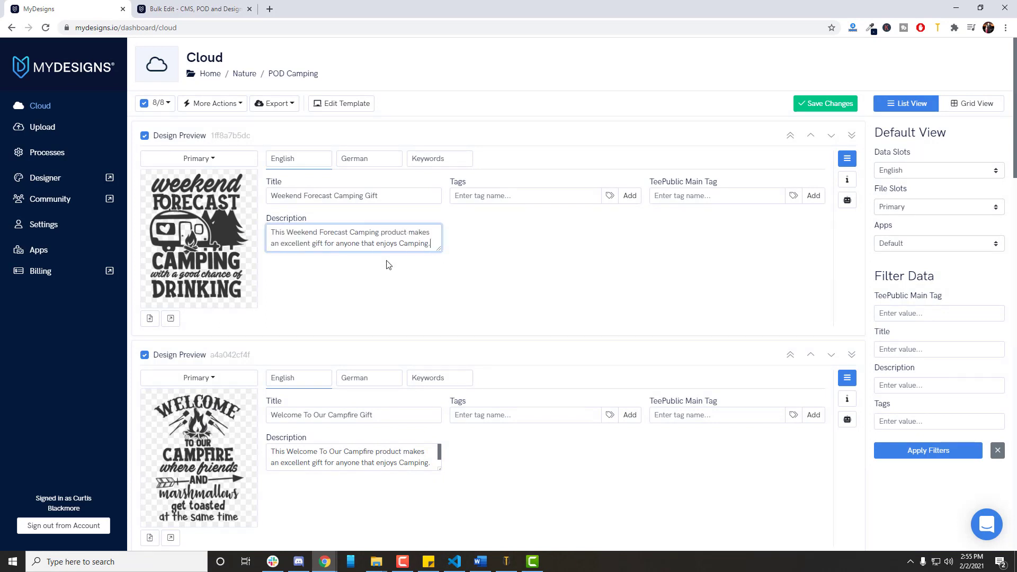
{"action": "mouse_move", "coordinate": [440, 249]}
{"action": "left_mouse_down"}
{"action": "mouse_move", "coordinate": [440, 279]}
{"action": "mouse_move", "coordinate": [441, 269]}
{"action": "left_mouse_up"}
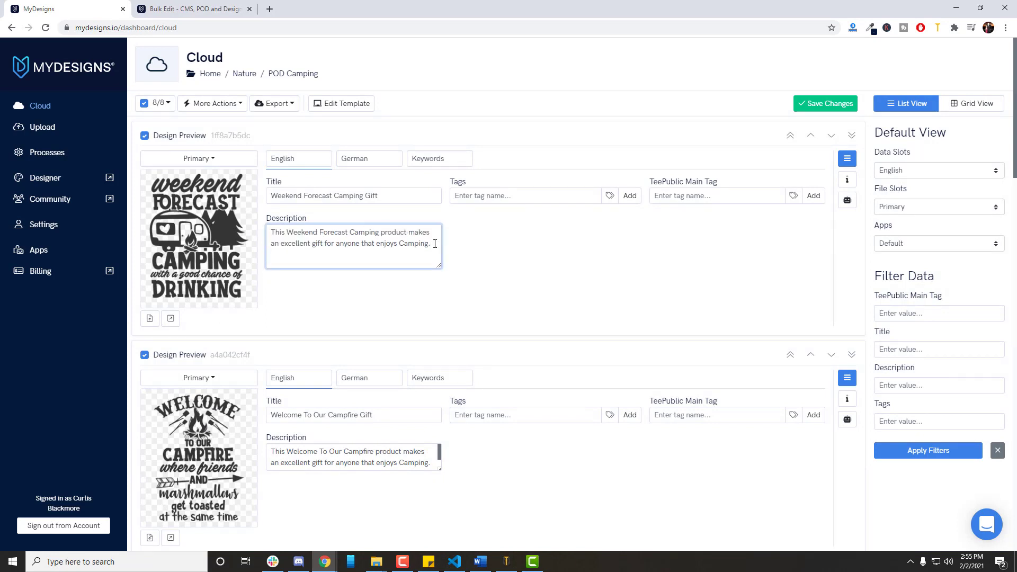
Reopen Bulk Edit for the selected designs with the English Description field and the Delete action.
{"action": "left_click", "coordinate": [235, 104]}
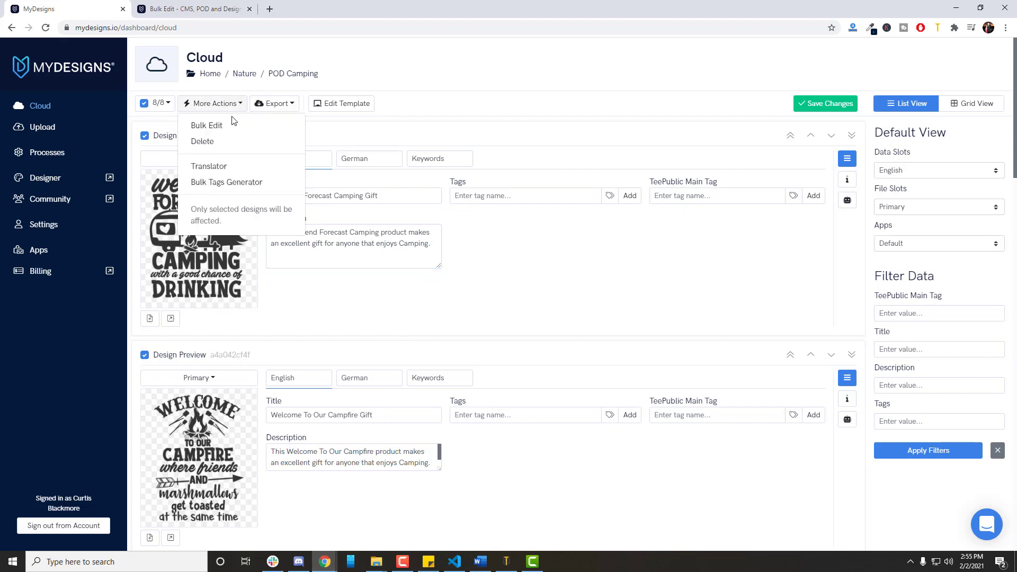
{"action": "left_click", "coordinate": [206, 126]}
{"action": "left_click", "coordinate": [443, 111]}
{"action": "left_click", "coordinate": [386, 144]}
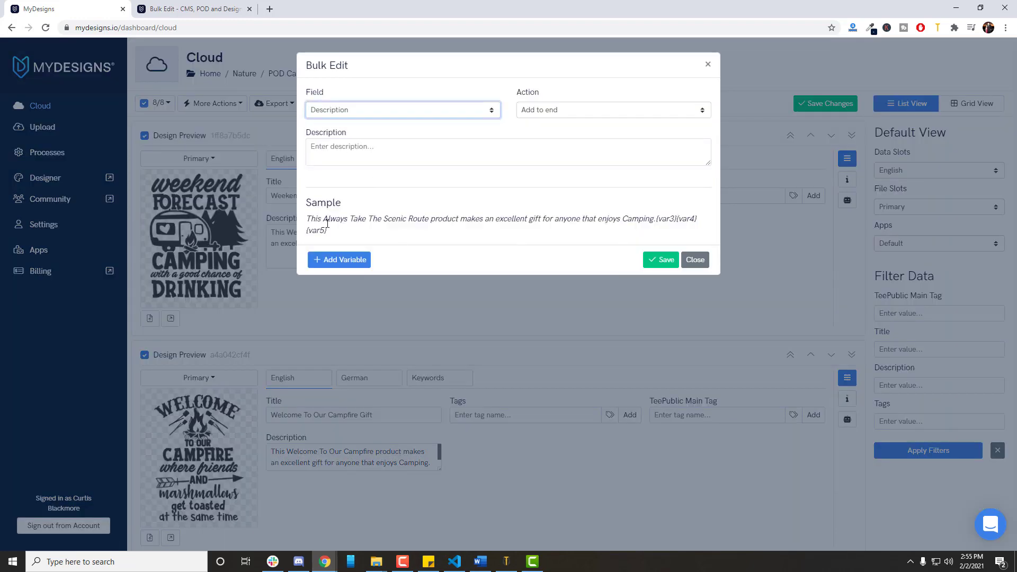
{"action": "left_click", "coordinate": [541, 112]}
{"action": "left_click", "coordinate": [546, 156]}
Delete the text {var3}{var4}{var5} from the English descriptions of all selected designs and save the bulk edit.
{"action": "left_click", "coordinate": [513, 161]}
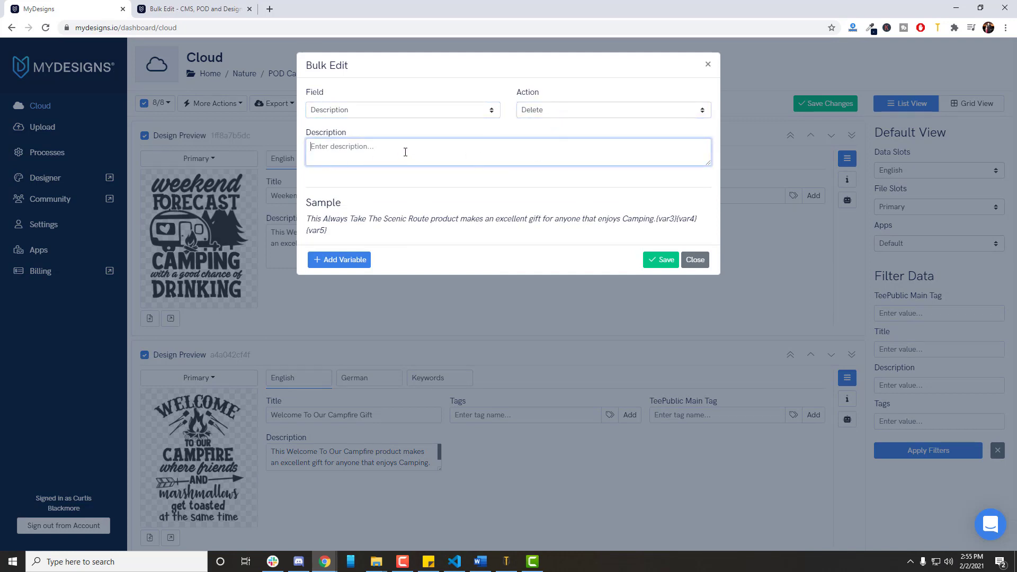
{"action": "type", "text": "{var3}{var4}{var5"}
{"action": "double_click", "coordinate": [479, 189]}
{"action": "left_click", "coordinate": [629, 224]}
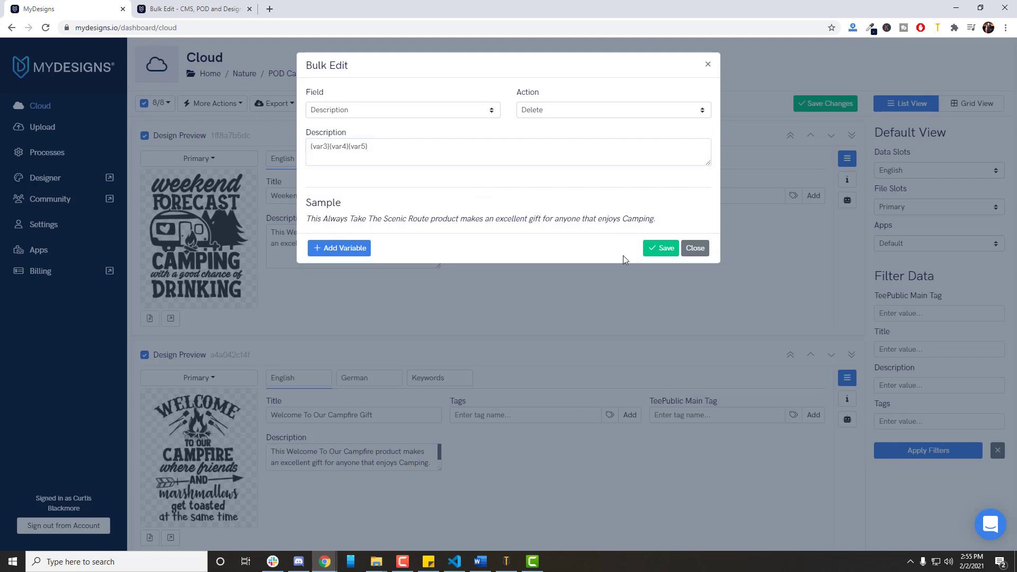
{"action": "left_click", "coordinate": [661, 248]}
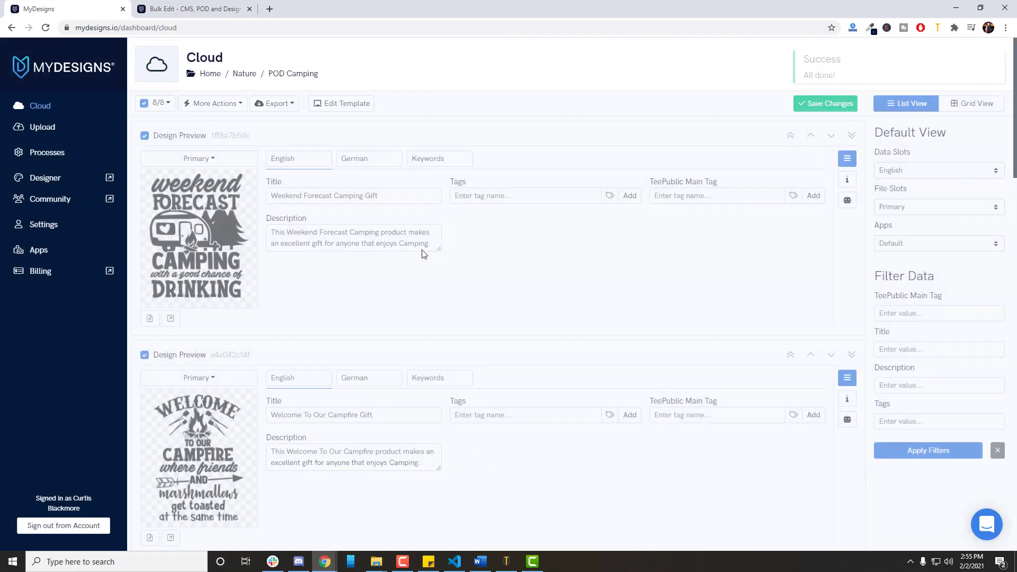
Check the English descriptions of the designs throughout the folder, enlarging the first two description boxes.
{"action": "left_click_drag", "start_coordinate": [438, 249], "coordinate": [439, 268]}
{"action": "left_click", "coordinate": [429, 246]}
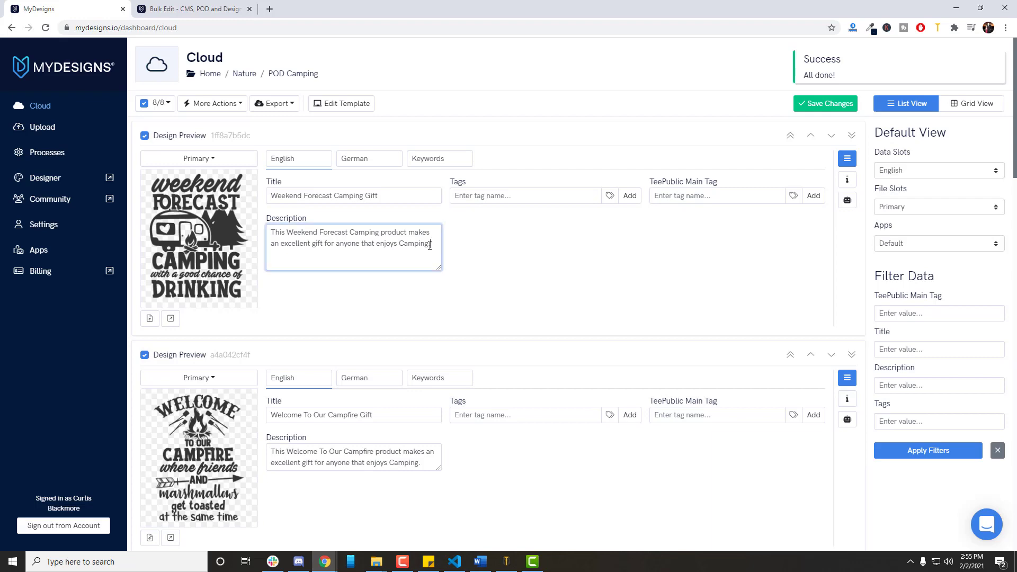
{"action": "scroll", "coordinate": [430, 246], "scroll_direction": "down", "scroll_amount": 2}
{"action": "triple_click", "coordinate": [436, 361]}
{"action": "left_click", "coordinate": [437, 364]}
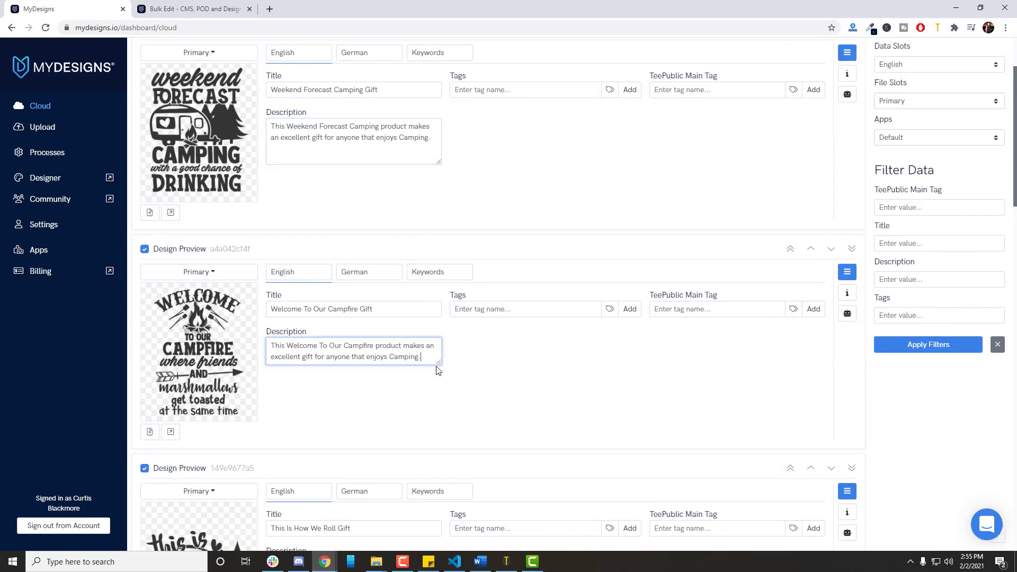
{"action": "left_click_drag", "start_coordinate": [437, 368], "coordinate": [439, 386]}
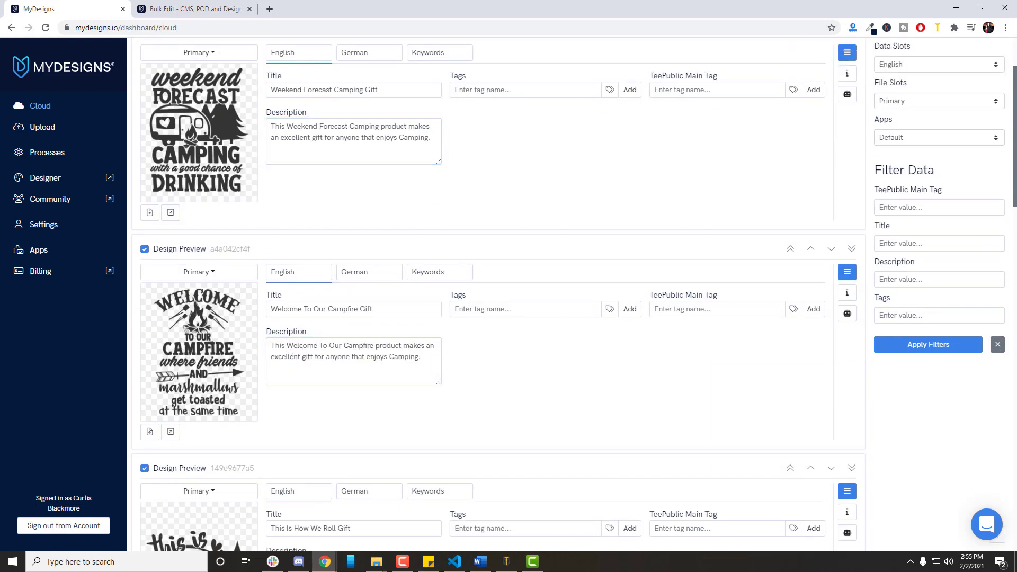
{"action": "left_click_drag", "start_coordinate": [289, 346], "coordinate": [424, 358]}
{"action": "left_click", "coordinate": [435, 356]}
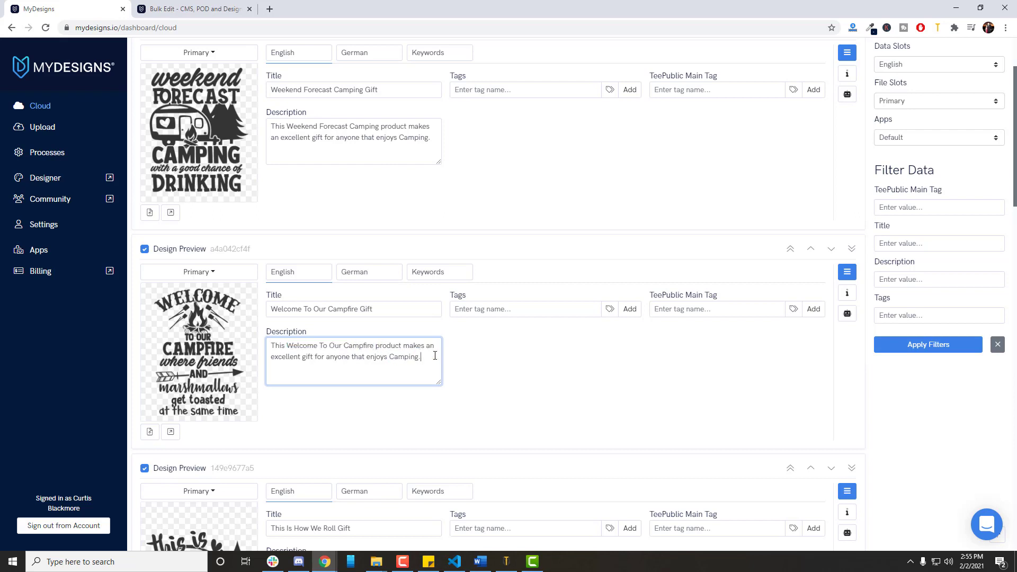
{"action": "left_click", "coordinate": [548, 397]}
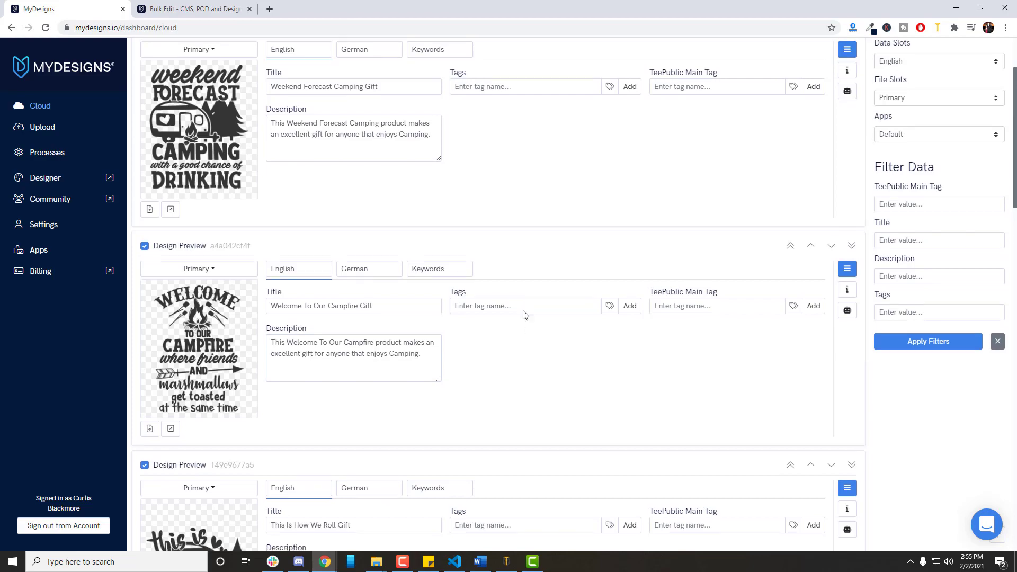
{"action": "scroll", "coordinate": [521, 310], "scroll_direction": "down", "scroll_amount": 7}
{"action": "scroll", "coordinate": [447, 242], "scroll_direction": "down", "scroll_amount": 17}
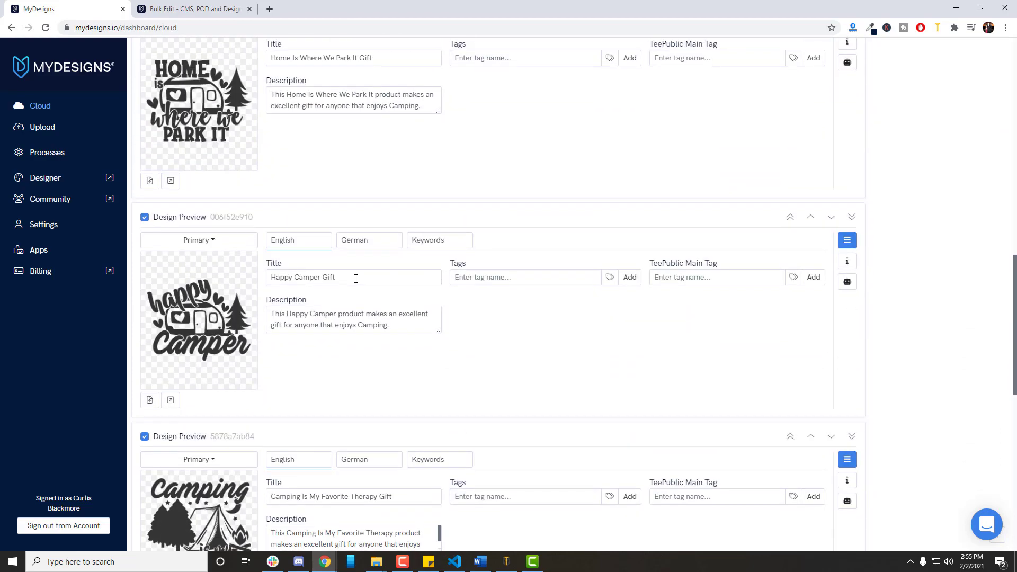
{"action": "scroll", "coordinate": [415, 324], "scroll_direction": "up", "scroll_amount": 15}
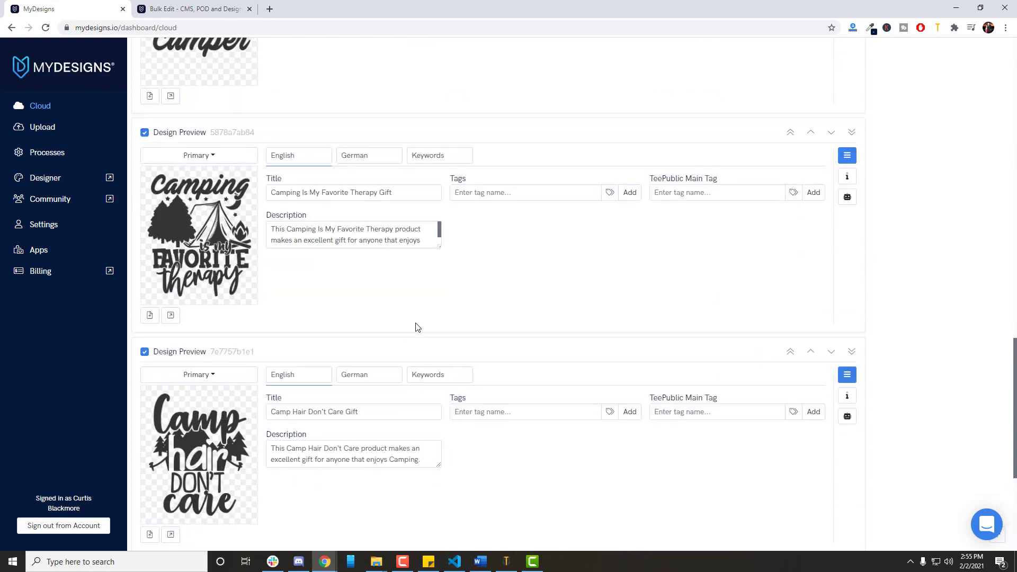
{"action": "scroll", "coordinate": [416, 326], "scroll_direction": "up", "scroll_amount": 12}
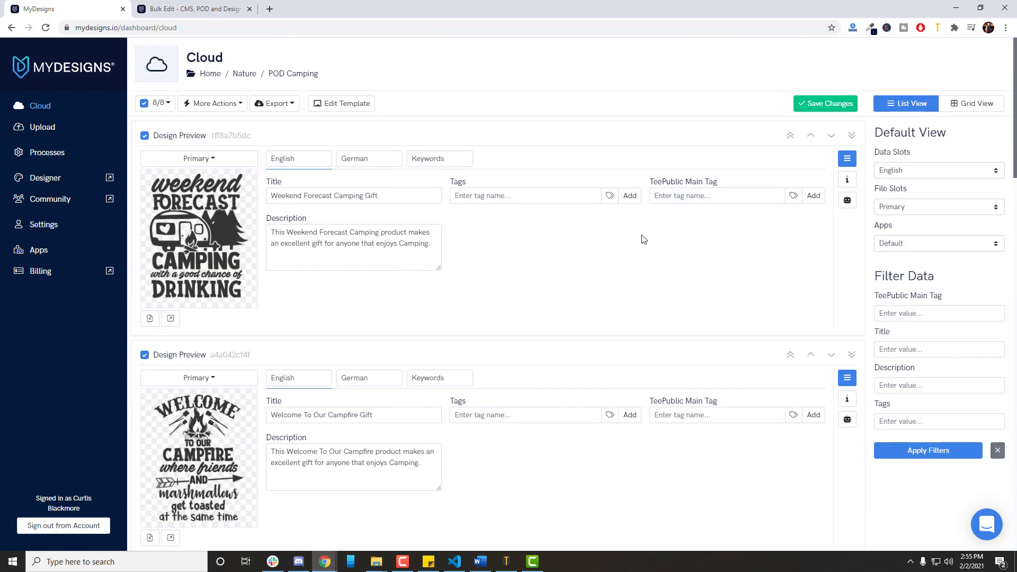
Open the Tags Generator for the first design and fetch RedBubble tags for the keywords "weekend forecast camping".
{"action": "left_click", "coordinate": [496, 196]}
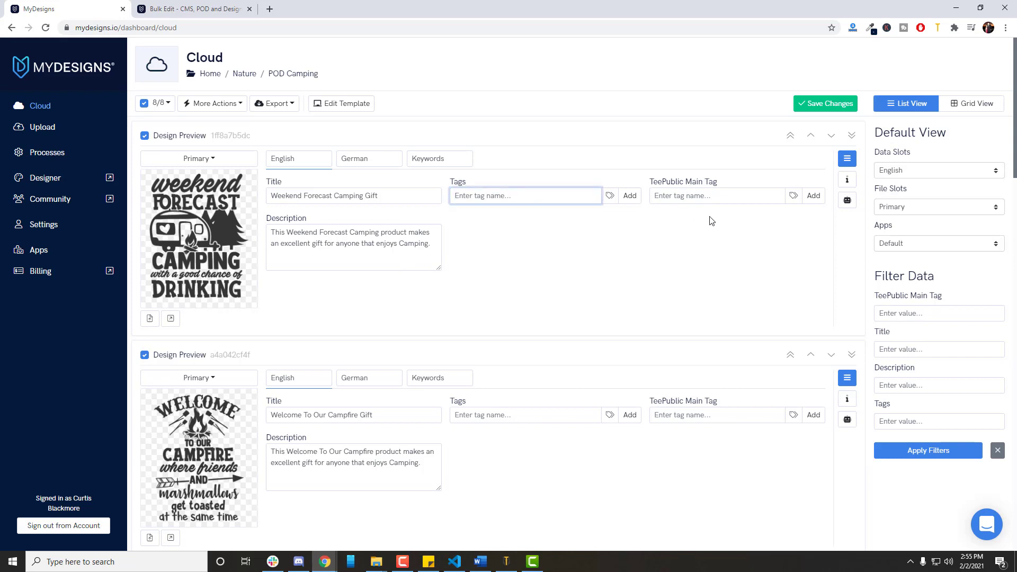
{"action": "left_click", "coordinate": [633, 245]}
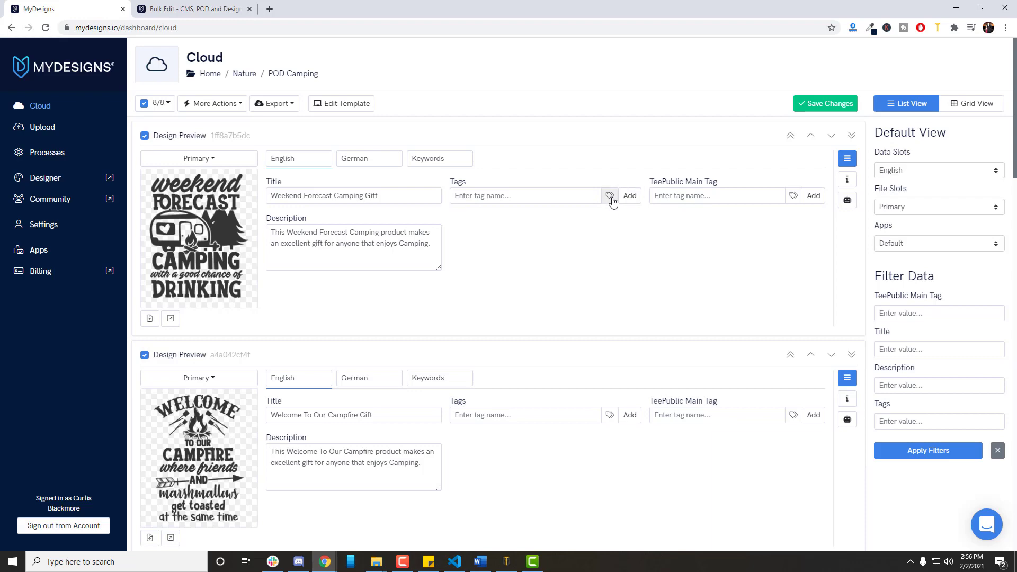
{"action": "left_click", "coordinate": [611, 199]}
{"action": "left_click", "coordinate": [418, 101]}
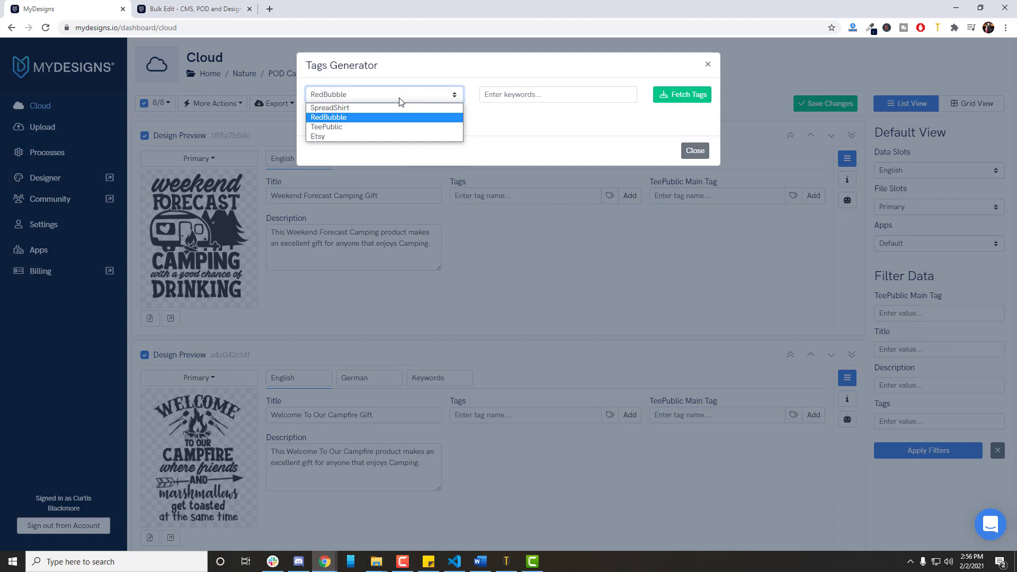
{"action": "left_click", "coordinate": [365, 118]}
{"action": "left_click", "coordinate": [516, 96]}
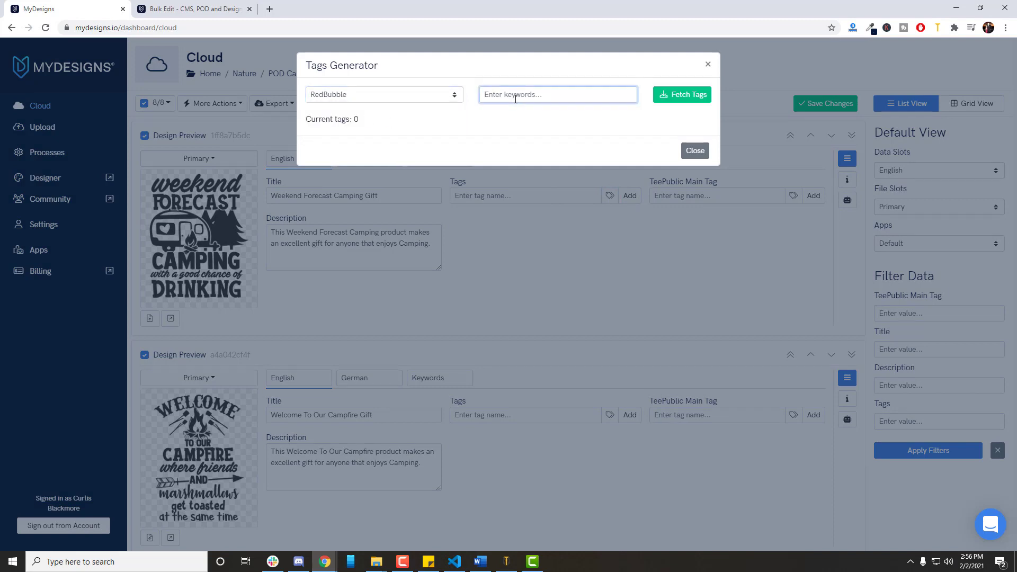
{"action": "type", "text": "weekend forecast camping"}
{"action": "left_click", "coordinate": [692, 98]}
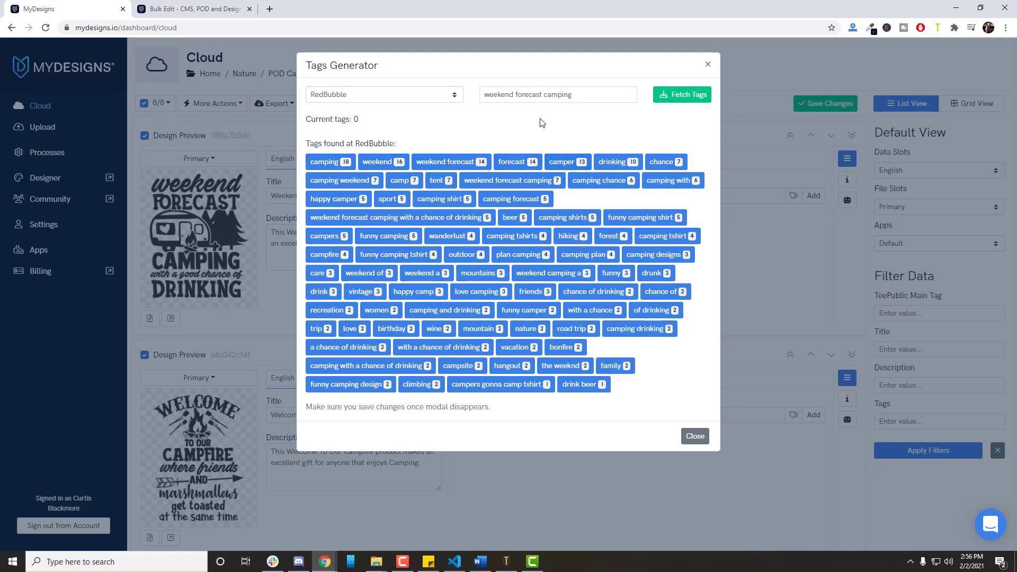
{"action": "triple_click", "coordinate": [525, 94]}
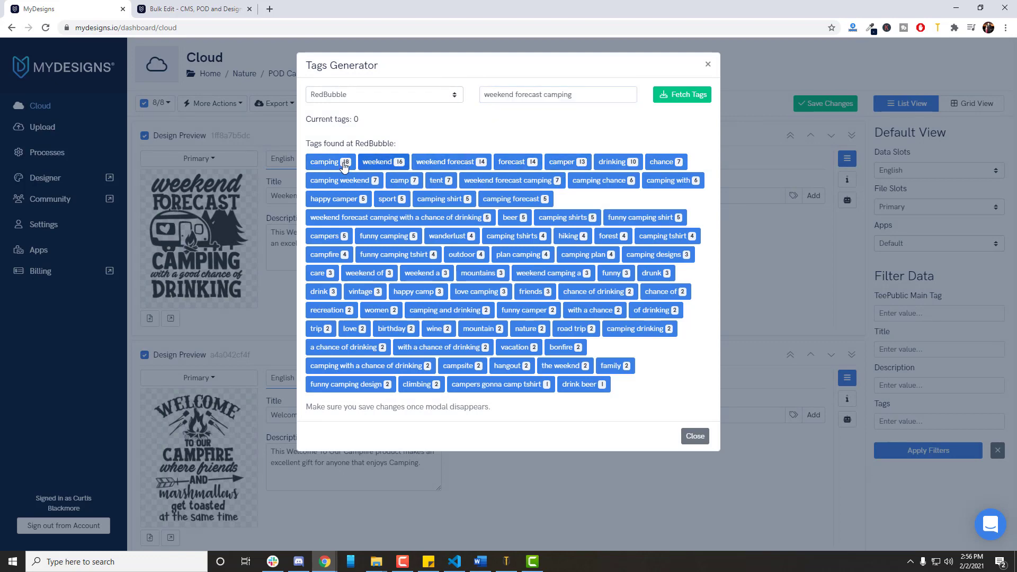
Add the tags camping, weekend, weekend forecast, forecast, camper, drinking, chance, camping weekend, camp, tent and weekend forecast camping to the first design and save.
{"action": "left_click", "coordinate": [328, 161]}
{"action": "left_click", "coordinate": [380, 180]}
{"action": "left_click", "coordinate": [445, 180]}
{"action": "left_click", "coordinate": [512, 180]}
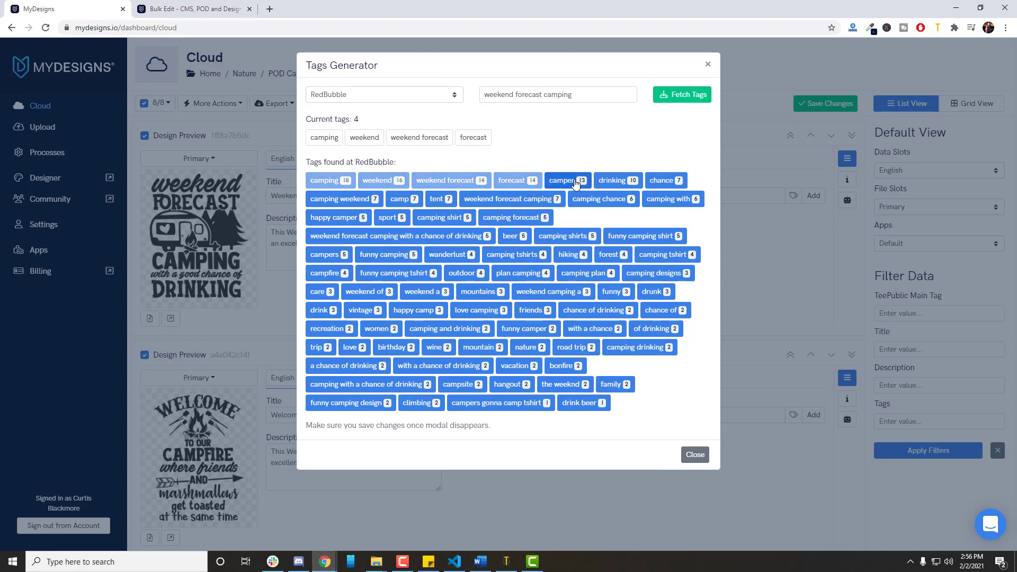
{"action": "left_click", "coordinate": [563, 180]}
{"action": "left_click", "coordinate": [613, 181]}
{"action": "left_click", "coordinate": [662, 180]}
{"action": "left_click", "coordinate": [342, 199]}
{"action": "left_click", "coordinate": [400, 198]}
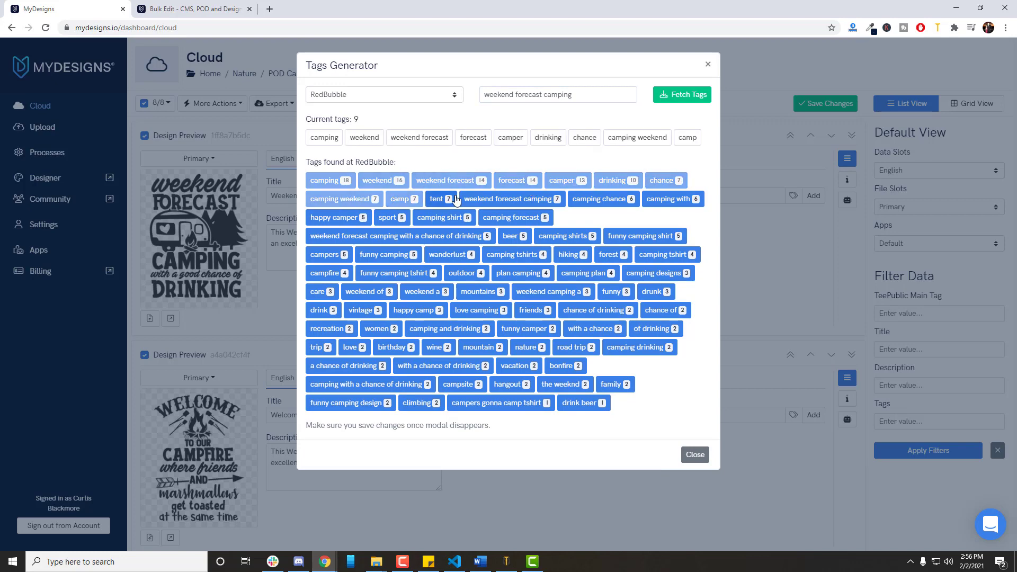
{"action": "left_click", "coordinate": [439, 199]}
{"action": "left_click", "coordinate": [493, 218]}
{"action": "left_click", "coordinate": [696, 473]}
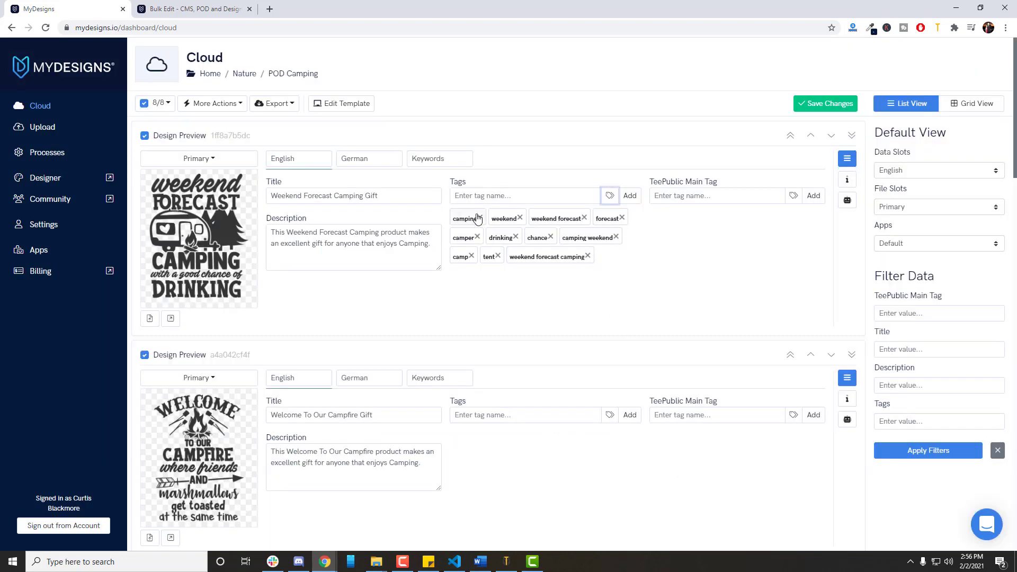
{"action": "left_click", "coordinate": [824, 105]}
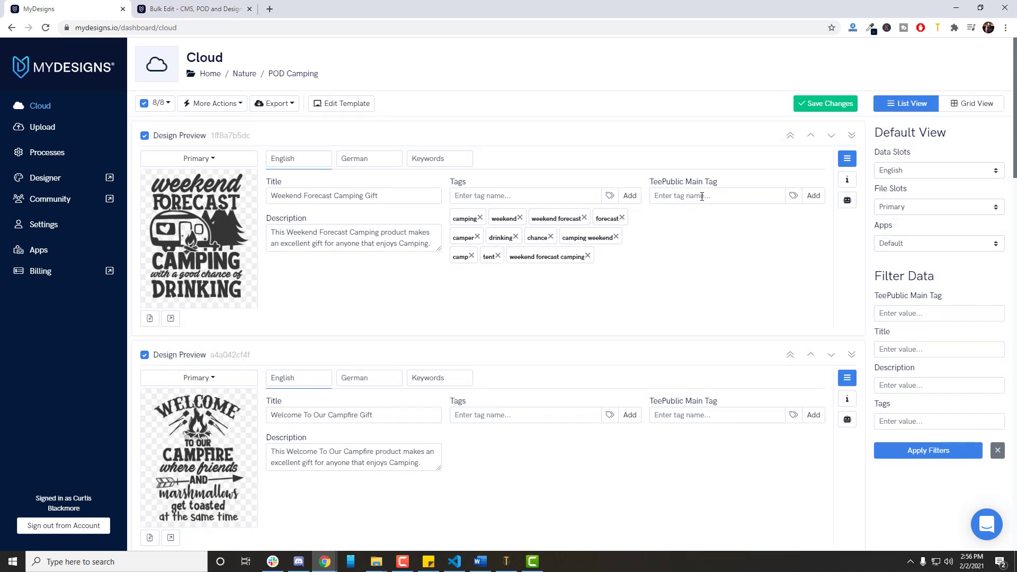
Set up a bulk edit that adds to the front of the English TeePublic Main Tag for all selected designs.
{"action": "scroll", "coordinate": [700, 214], "scroll_direction": "down", "scroll_amount": 1}
{"action": "scroll", "coordinate": [689, 222], "scroll_direction": "down", "scroll_amount": 2}
{"action": "scroll", "coordinate": [656, 245], "scroll_direction": "up", "scroll_amount": 3}
{"action": "left_click", "coordinate": [244, 105]}
{"action": "left_click", "coordinate": [260, 128]}
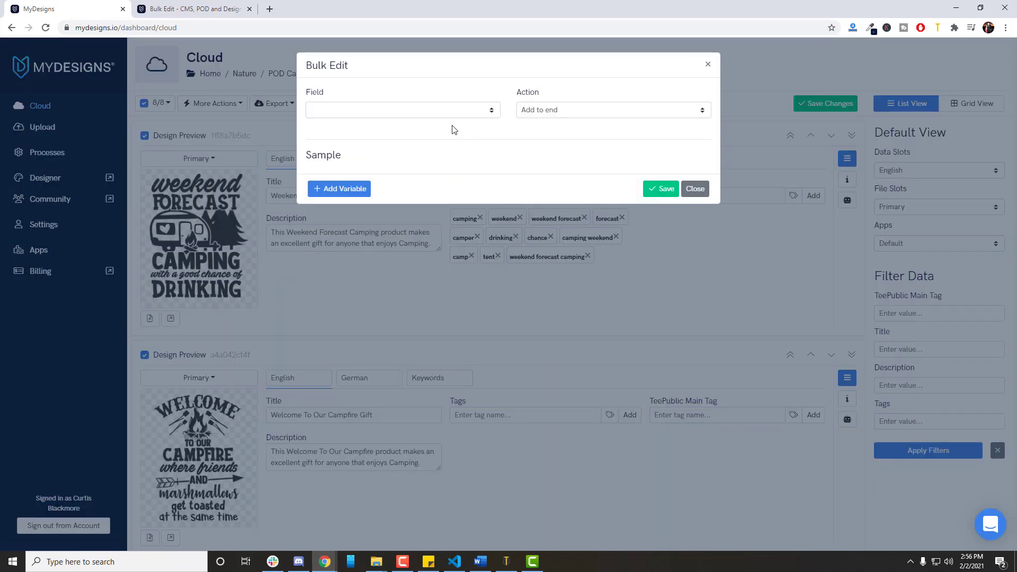
{"action": "left_click", "coordinate": [440, 110]}
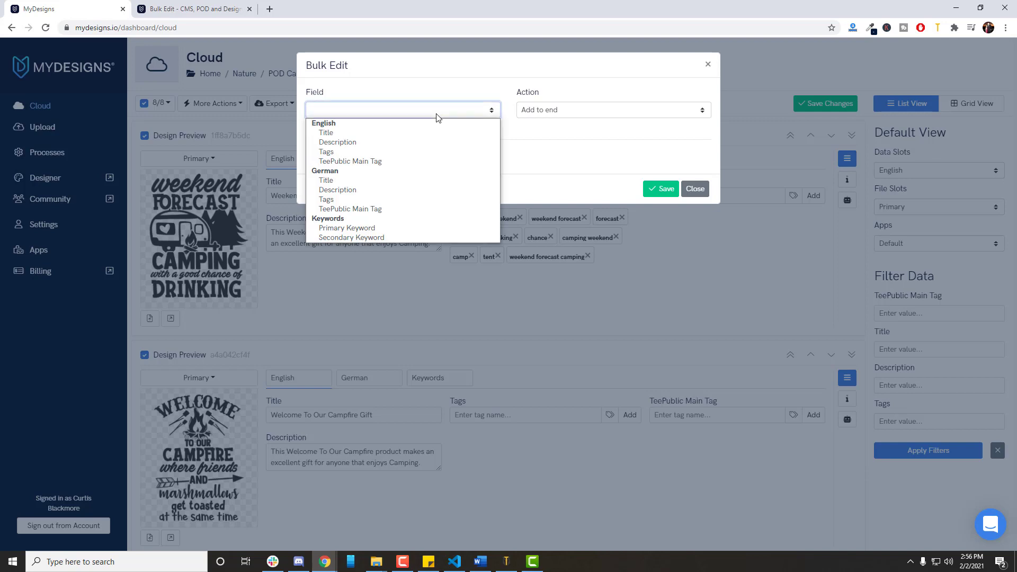
{"action": "left_click", "coordinate": [390, 162]}
{"action": "left_click", "coordinate": [574, 113]}
{"action": "left_click", "coordinate": [548, 131]}
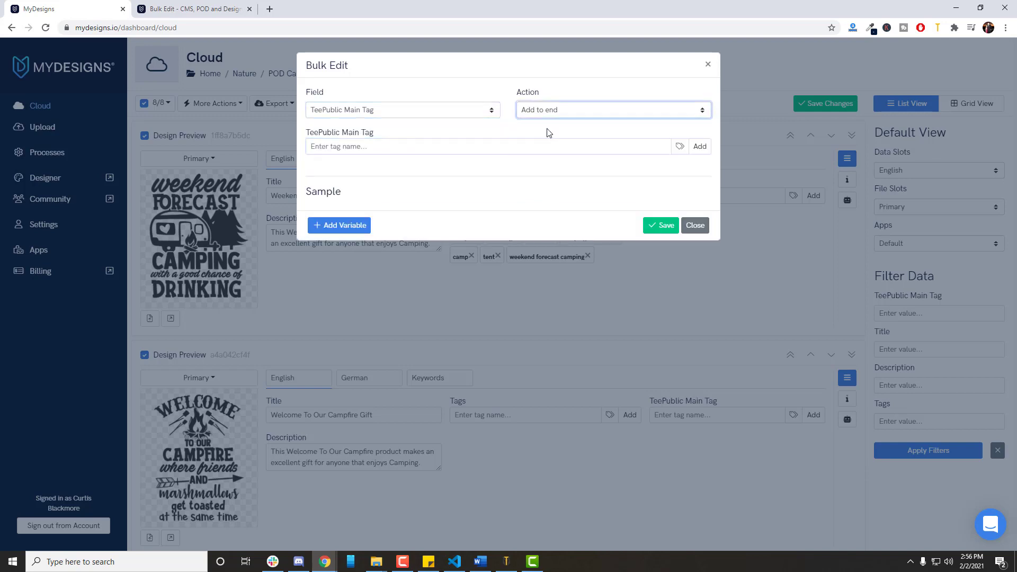
{"action": "left_click", "coordinate": [555, 116]}
{"action": "left_click", "coordinate": [554, 124]}
Add a variable holding the Primary Keyword value as the TeePublic Main Tag and save the bulk edit.
{"action": "left_click", "coordinate": [339, 225]}
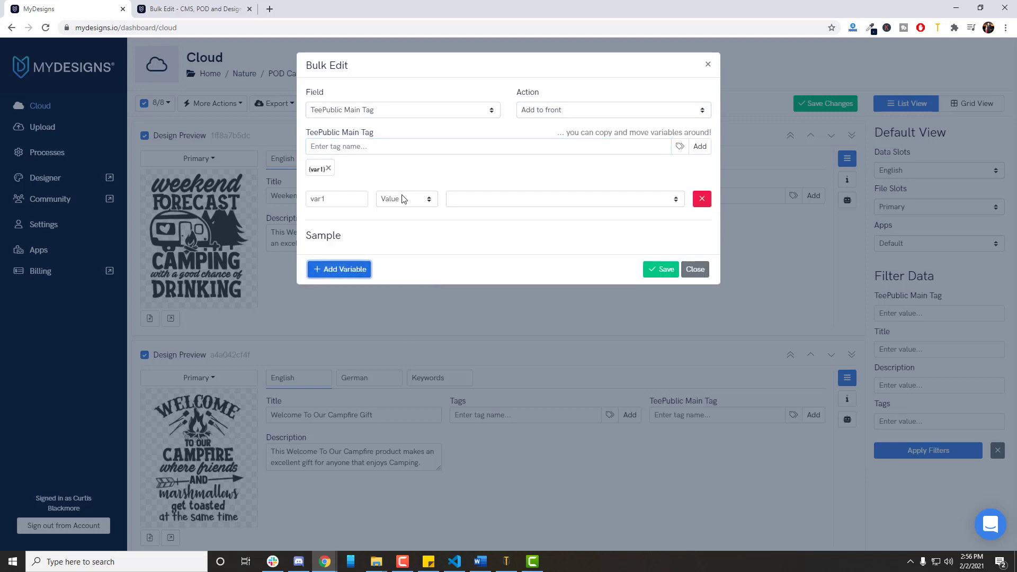
{"action": "left_click", "coordinate": [406, 199]}
{"action": "left_click", "coordinate": [477, 200]}
{"action": "left_click", "coordinate": [480, 316]}
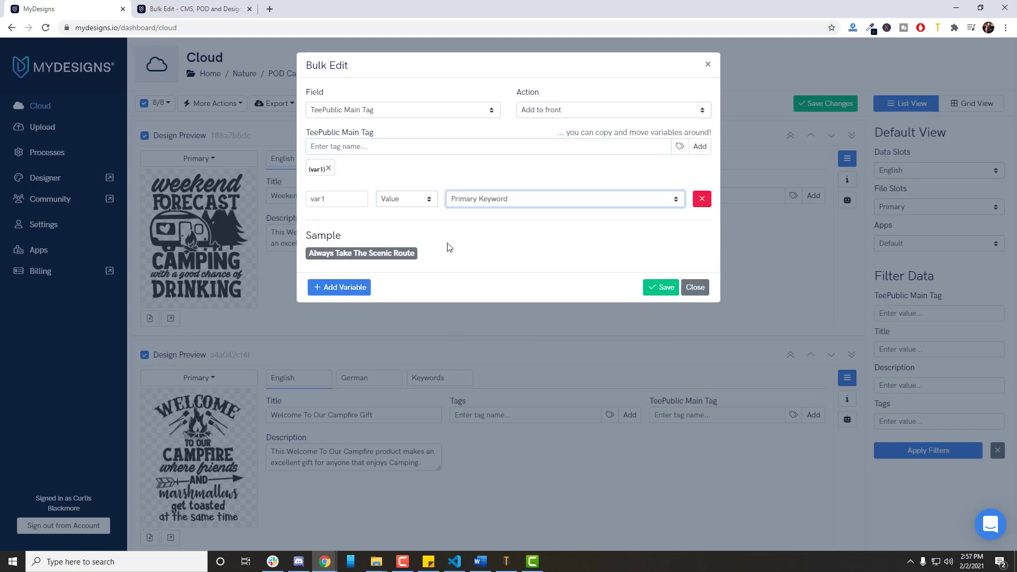
{"action": "left_click", "coordinate": [661, 288]}
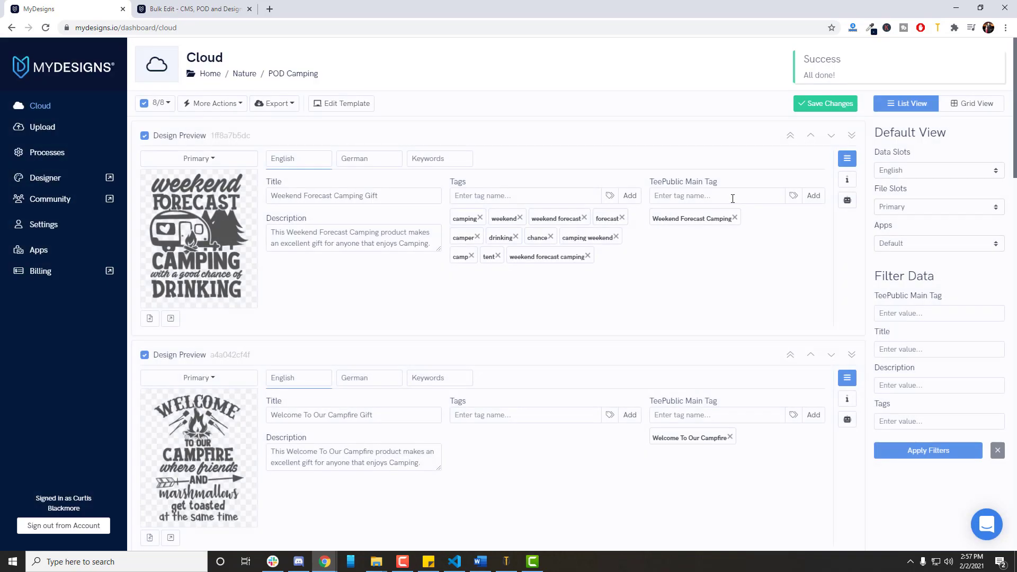
{"action": "scroll", "coordinate": [686, 227], "scroll_direction": "down", "scroll_amount": 5}
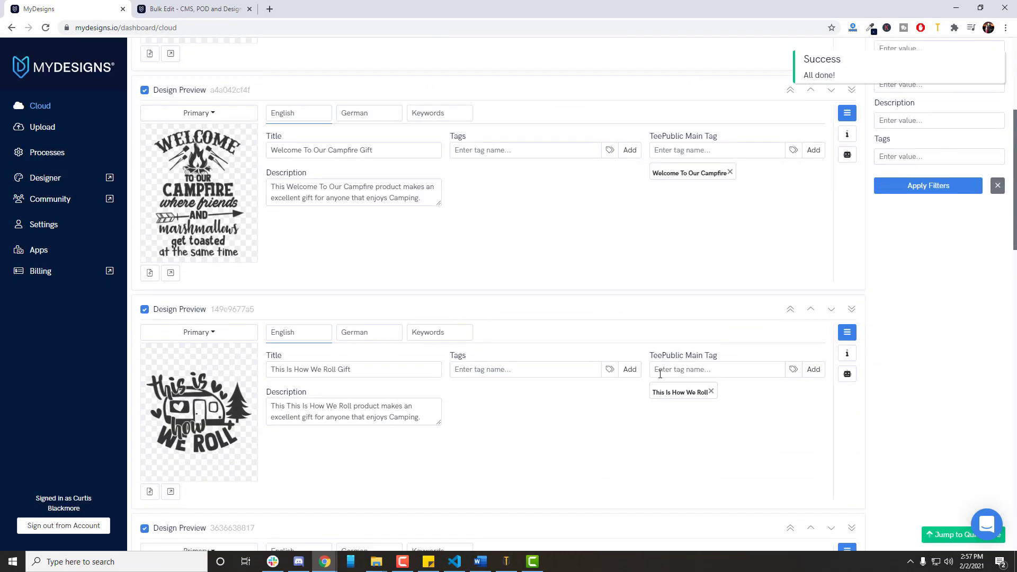
{"action": "scroll", "coordinate": [683, 339], "scroll_direction": "down", "scroll_amount": 20}
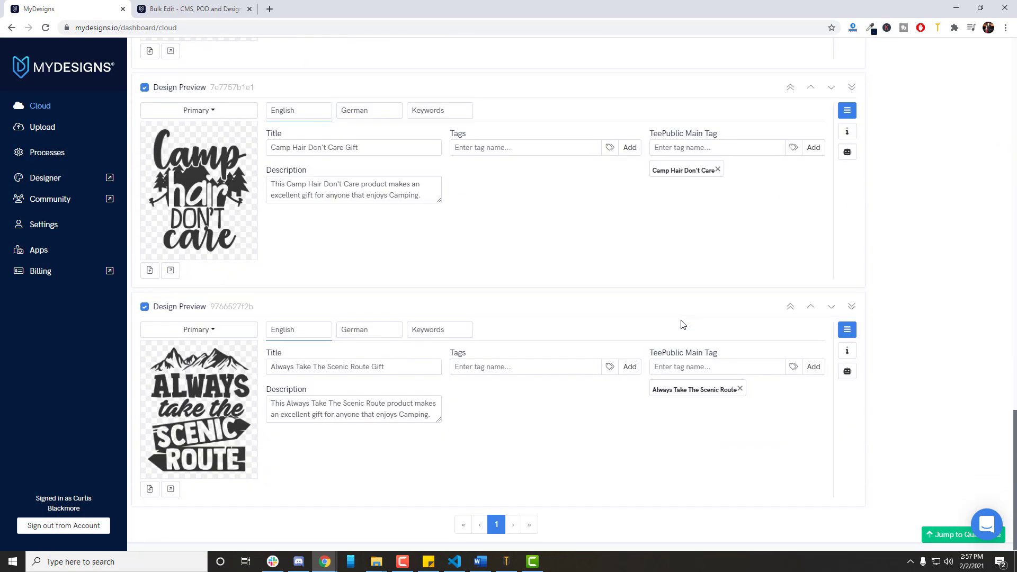
{"action": "scroll", "coordinate": [684, 324], "scroll_direction": "up", "scroll_amount": 20}
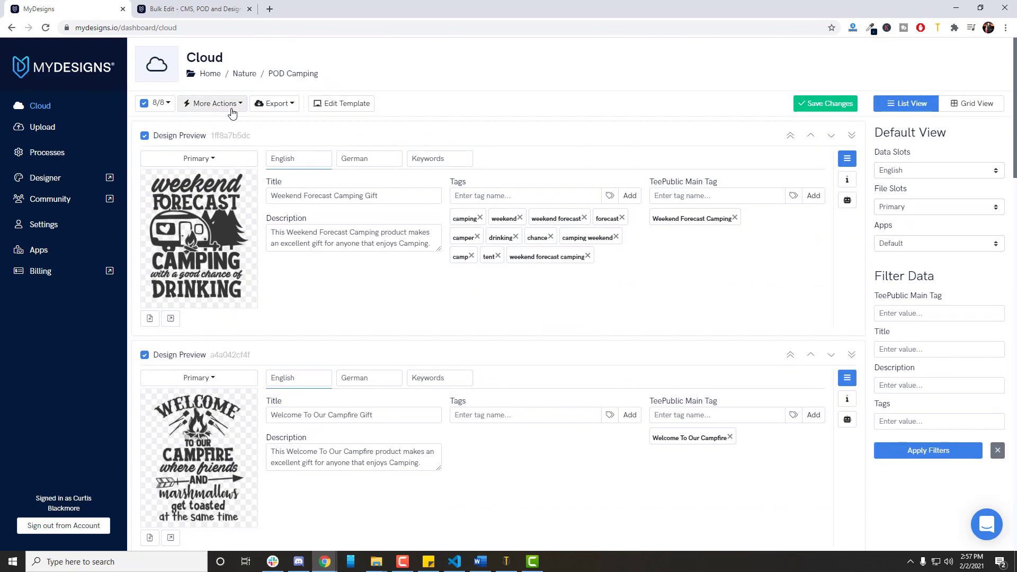
{"action": "left_click", "coordinate": [231, 104]}
{"action": "left_click", "coordinate": [223, 127]}
{"action": "left_click", "coordinate": [467, 111]}
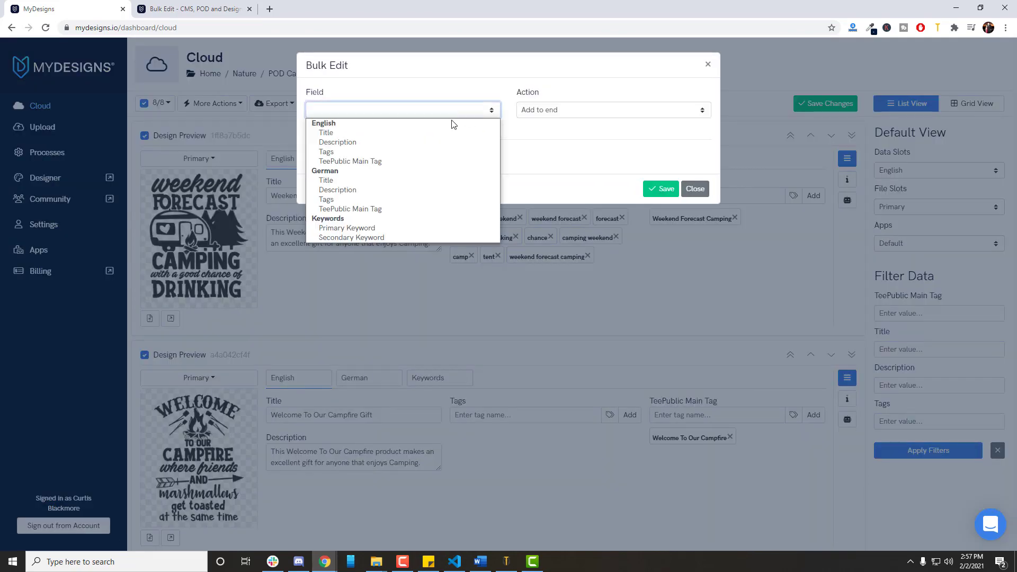
{"action": "left_click", "coordinate": [703, 189]}
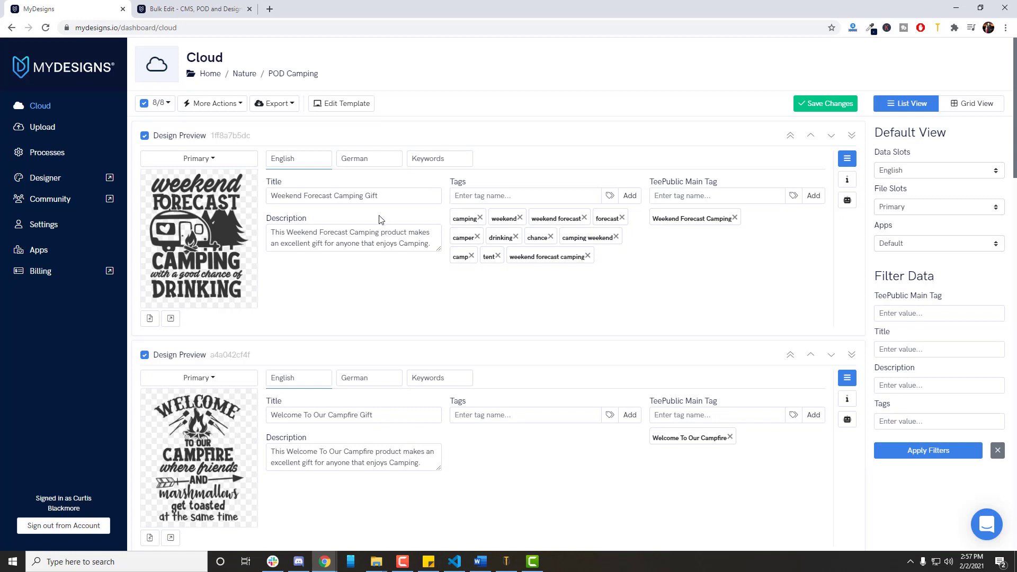
Set up a find-and-replace bulk edit on the English titles of all selected designs.
{"action": "left_click", "coordinate": [343, 192]}
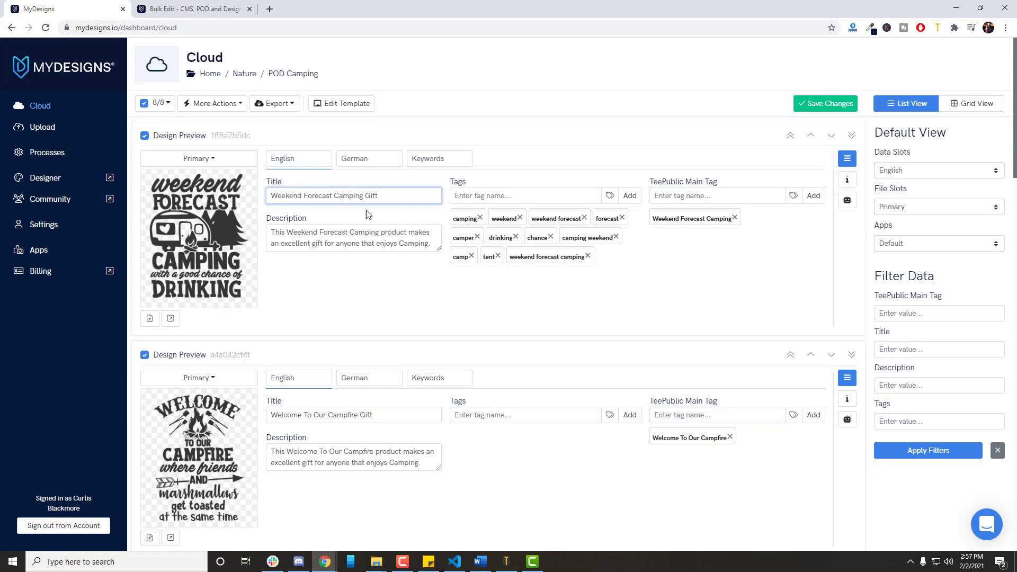
{"action": "double_click", "coordinate": [350, 194]}
{"action": "double_click", "coordinate": [375, 195]}
{"action": "left_click", "coordinate": [400, 199]}
{"action": "left_click", "coordinate": [217, 105]}
{"action": "left_click", "coordinate": [208, 125]}
{"action": "left_click", "coordinate": [396, 111]}
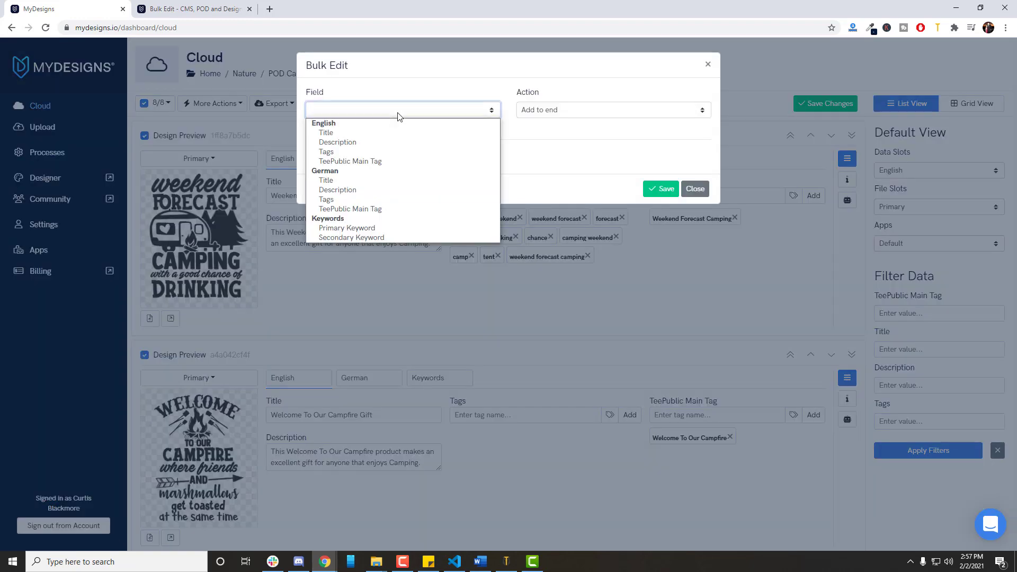
{"action": "left_click", "coordinate": [385, 133]}
{"action": "left_click", "coordinate": [571, 112]}
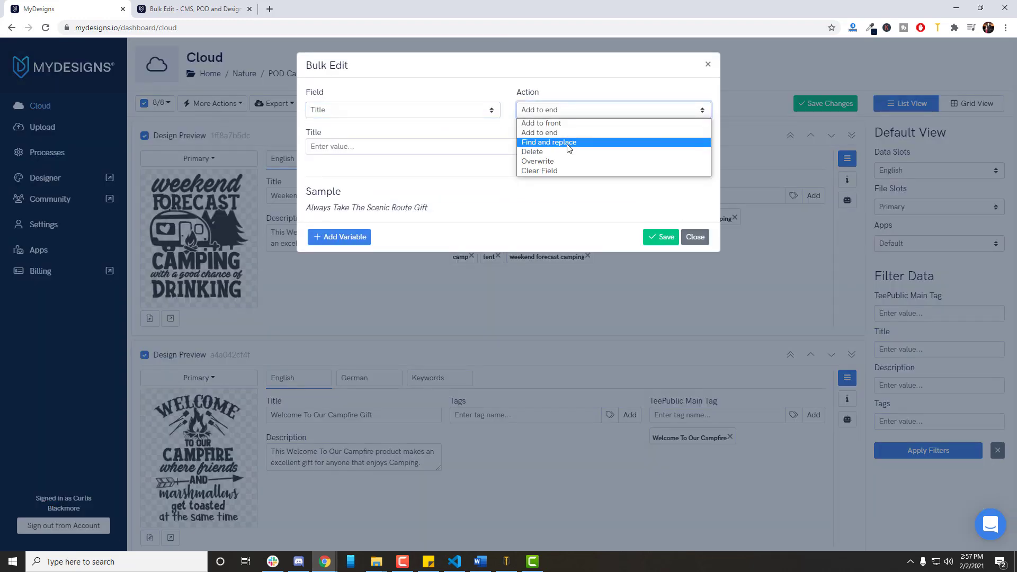
{"action": "left_click", "coordinate": [572, 142]}
Replace the word Gift with Souvenir in the English titles of all selected designs and save the bulk edit.
{"action": "left_click", "coordinate": [376, 149]}
{"action": "type", "text": "Gift"}
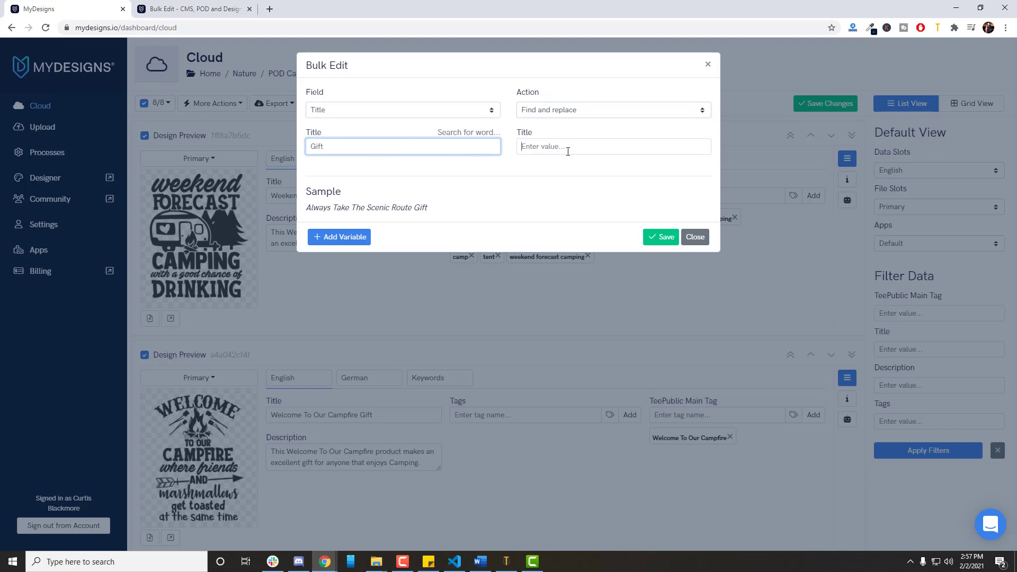
{"action": "left_click", "coordinate": [568, 151]}
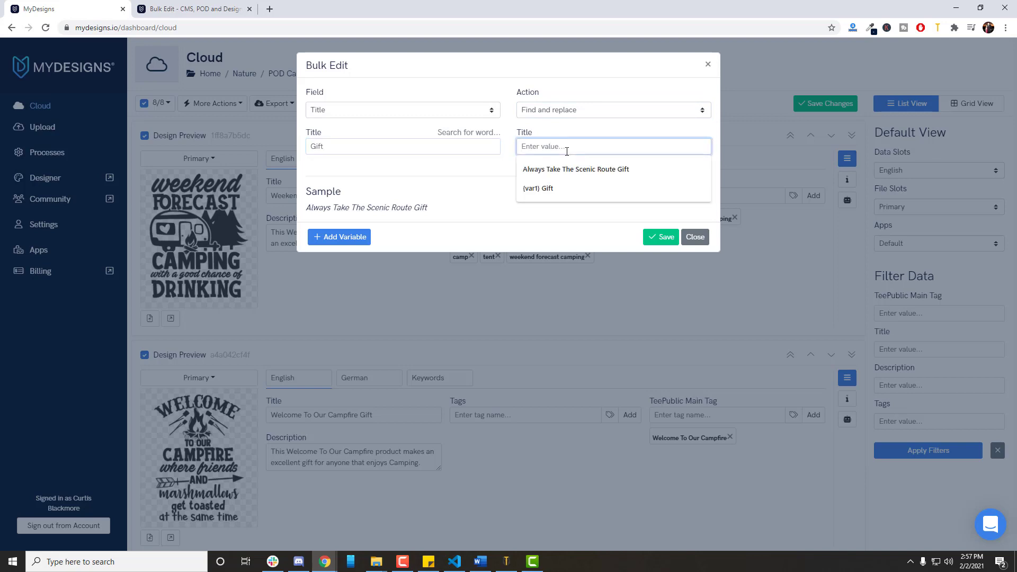
{"action": "type", "text": "Present"}
{"action": "key", "text": "ctrl+a"}
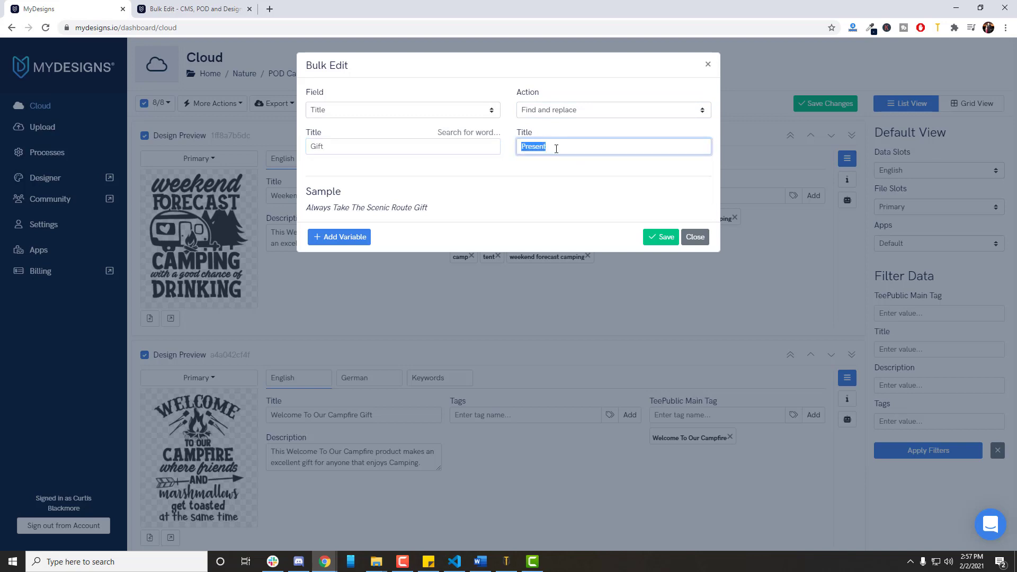
{"action": "type", "text": "Souvenir"}
{"action": "left_click", "coordinate": [527, 208]}
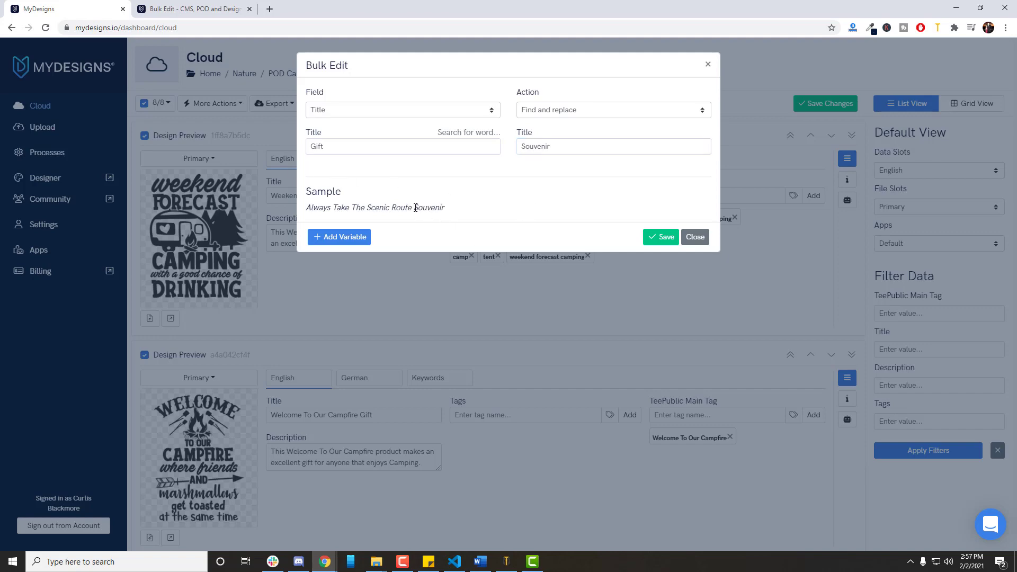
{"action": "left_click_drag", "start_coordinate": [415, 208], "coordinate": [456, 208]}
{"action": "left_click", "coordinate": [662, 237]}
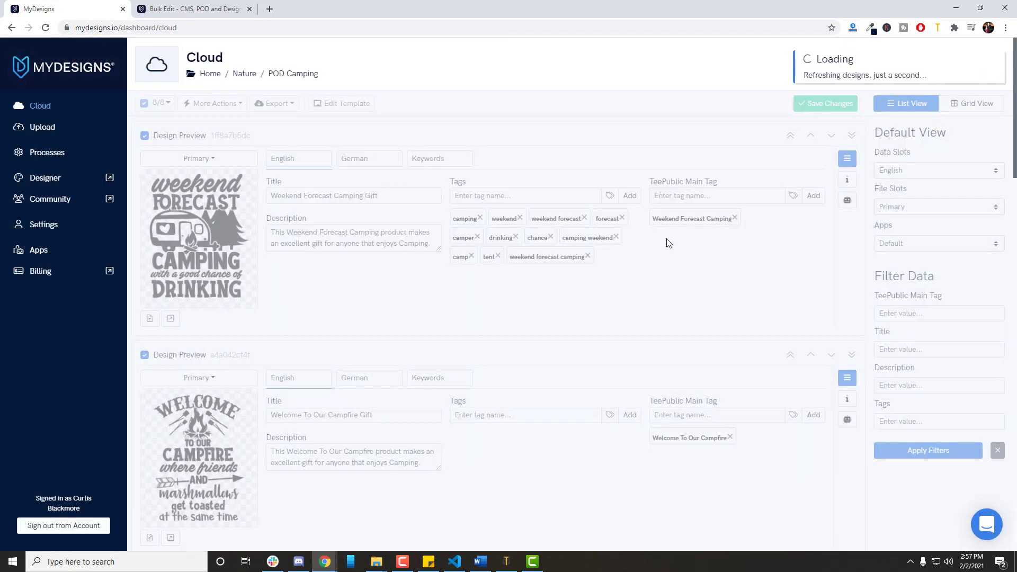
{"action": "left_click", "coordinate": [360, 197]}
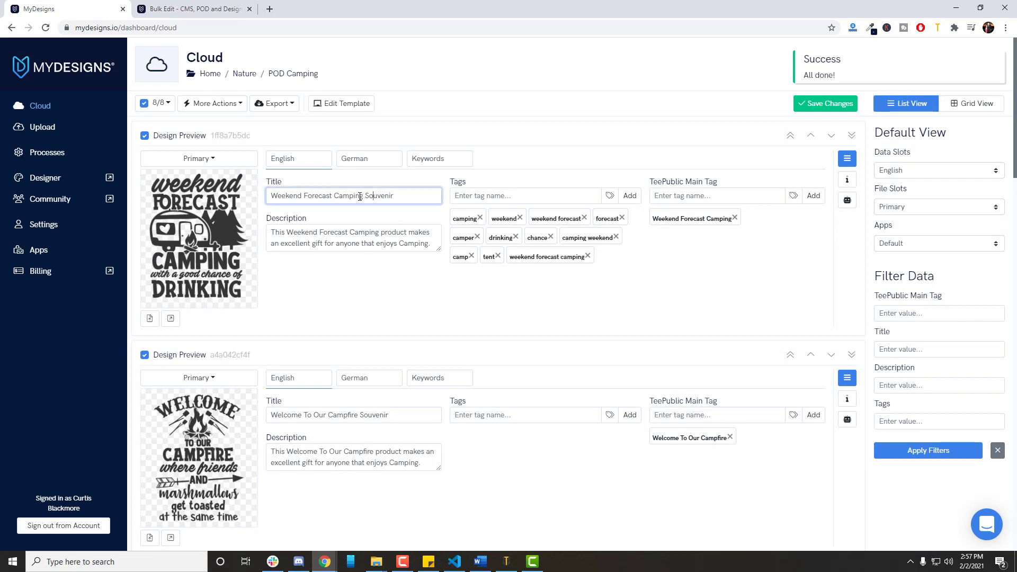
{"action": "scroll", "coordinate": [421, 200], "scroll_direction": "down", "scroll_amount": 3}
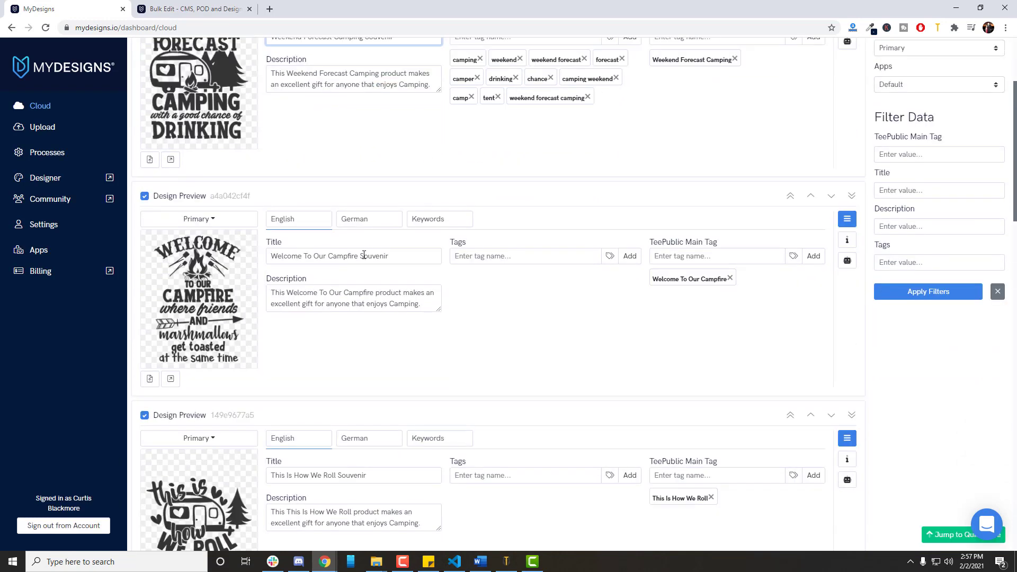
{"action": "left_click", "coordinate": [375, 256]}
{"action": "scroll", "coordinate": [432, 286], "scroll_direction": "up", "scroll_amount": 3}
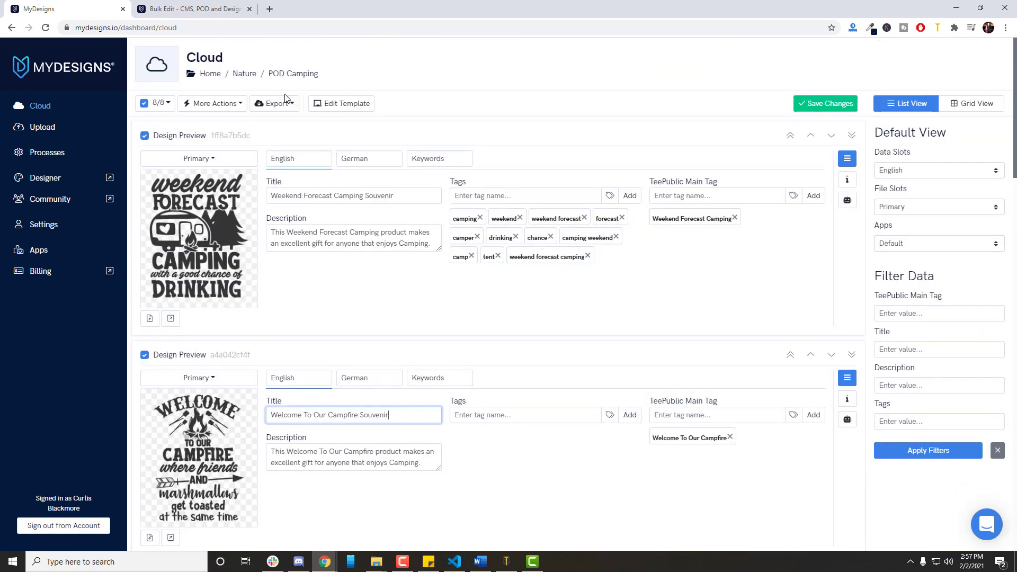
Open a bulk edit for the selected designs and try the Overwrite action on the English description.
{"action": "left_click", "coordinate": [222, 106]}
{"action": "left_click", "coordinate": [207, 125]}
{"action": "left_click", "coordinate": [418, 110]}
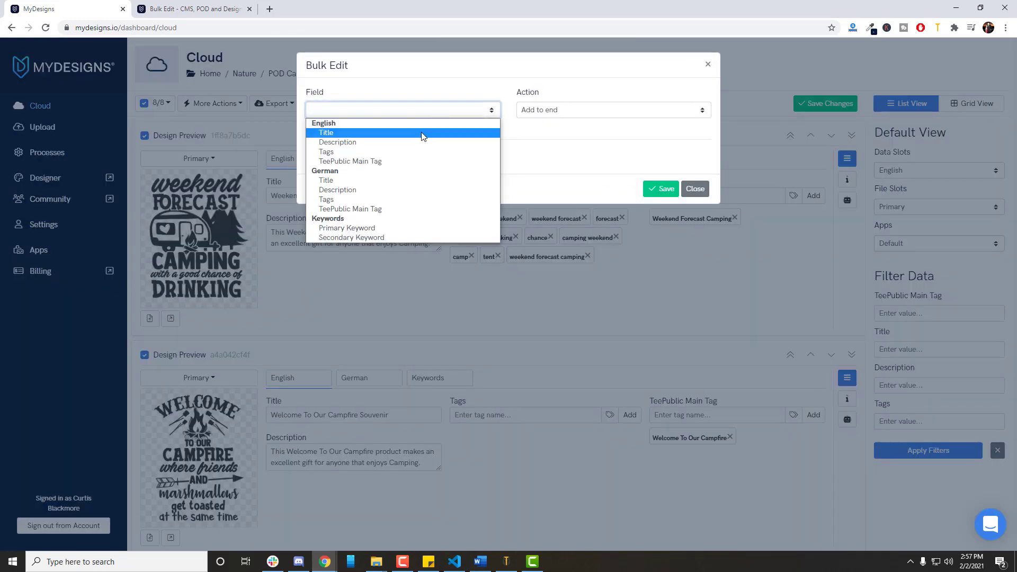
{"action": "left_click", "coordinate": [554, 162]}
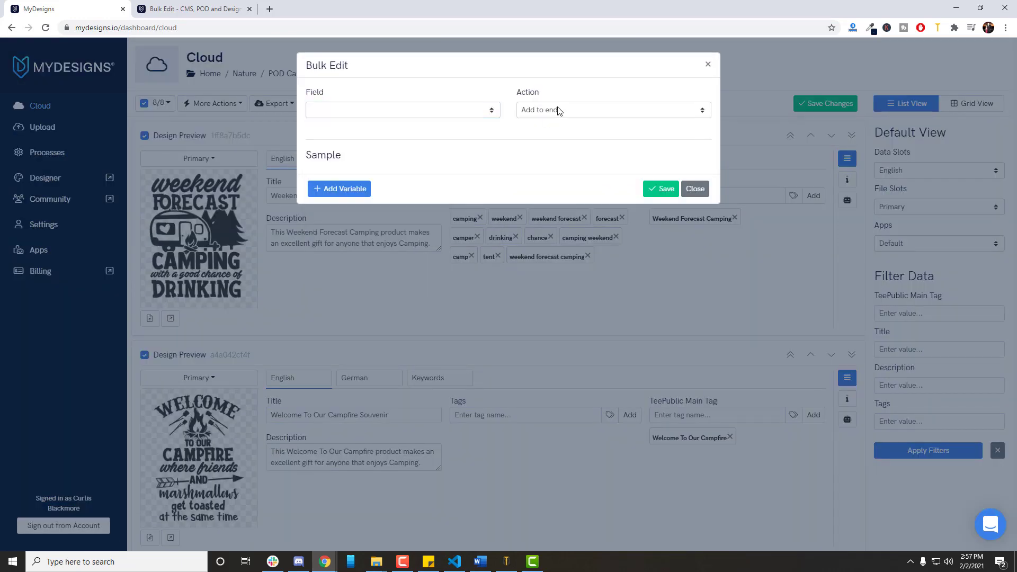
{"action": "left_click", "coordinate": [558, 109]}
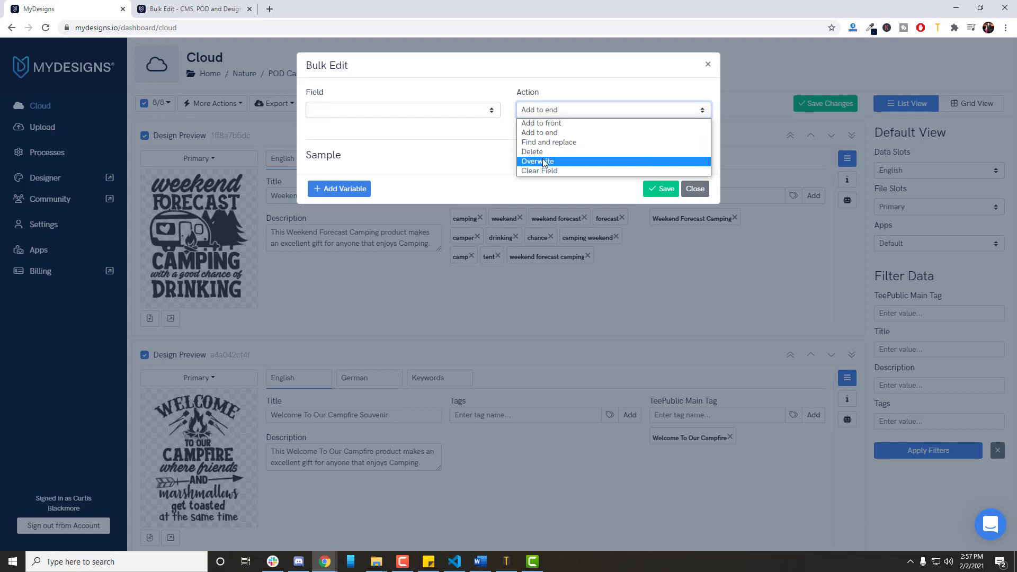
{"action": "left_click", "coordinate": [545, 162]}
{"action": "left_click", "coordinate": [430, 111]}
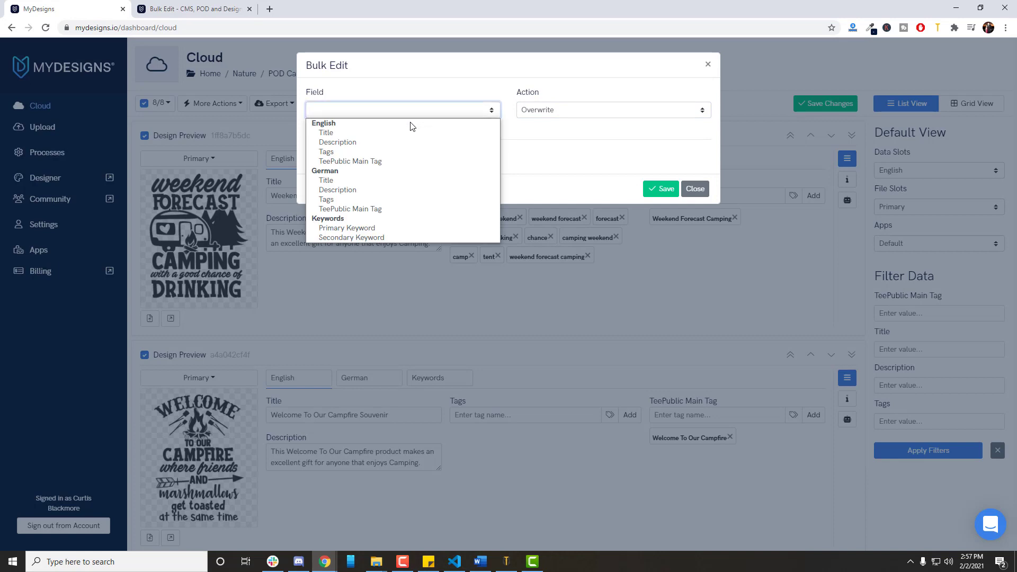
{"action": "left_click", "coordinate": [379, 142]}
{"action": "left_click", "coordinate": [393, 154]}
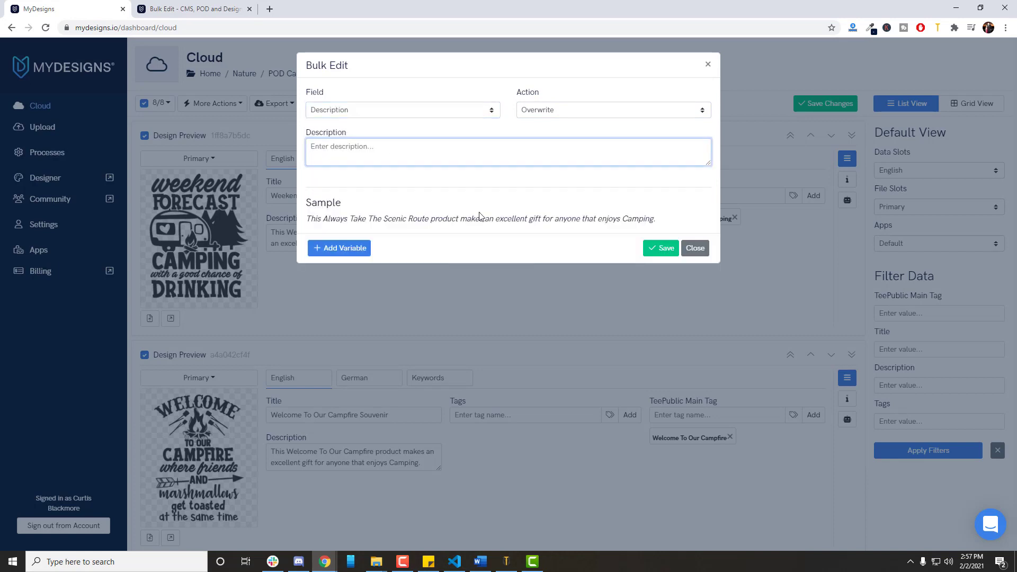
Switch the bulk edit to the Clear Field action on the English tags of all selected designs and save it.
{"action": "left_click", "coordinate": [562, 117]}
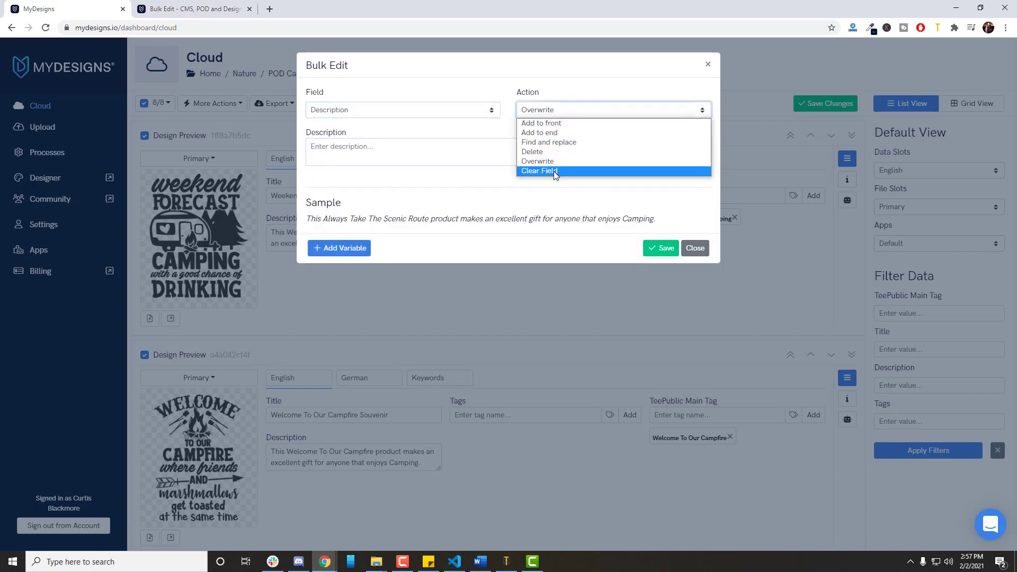
{"action": "left_click", "coordinate": [554, 171]}
{"action": "left_click", "coordinate": [422, 110]}
{"action": "left_click", "coordinate": [382, 153]}
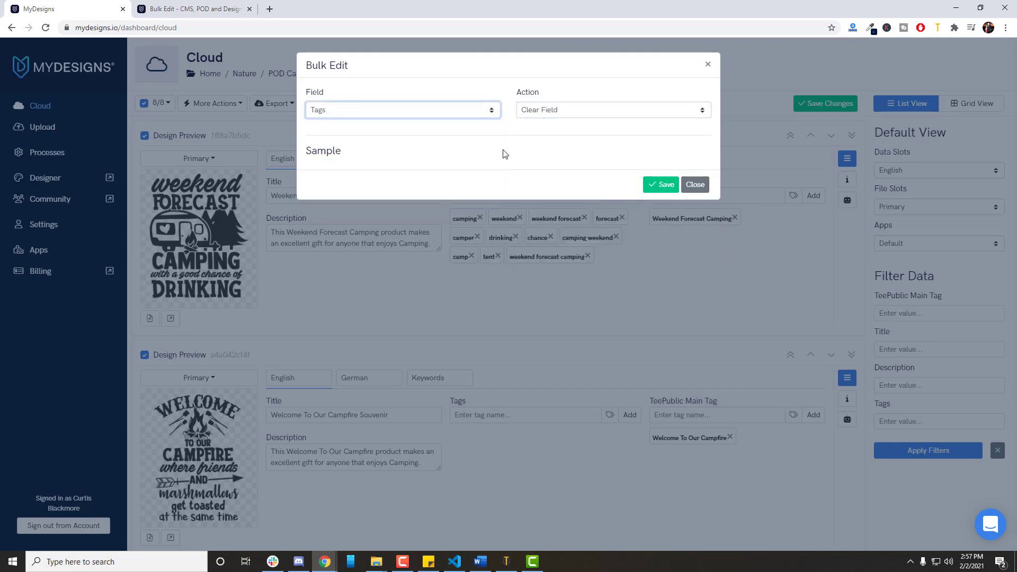
{"action": "left_click", "coordinate": [650, 185]}
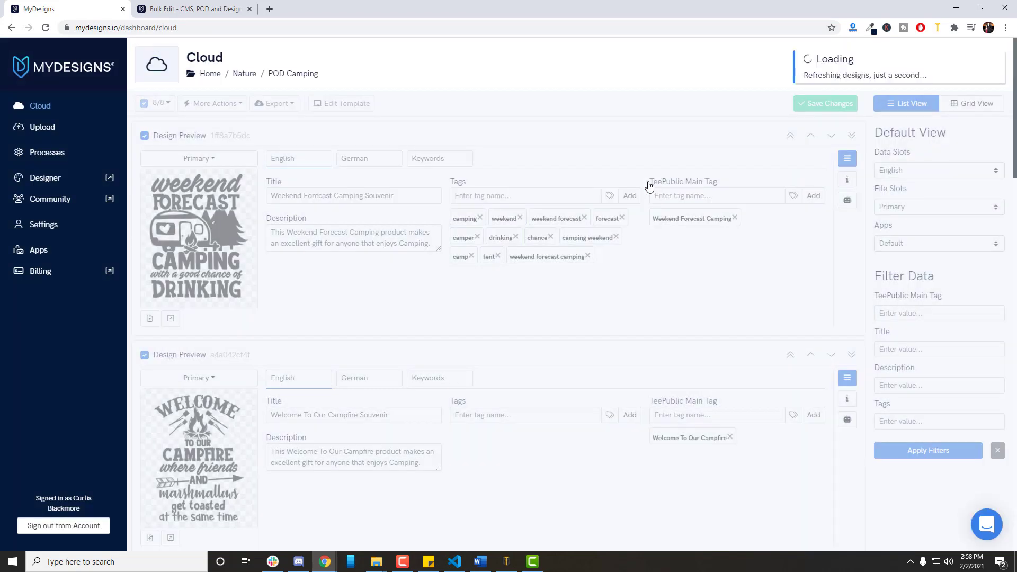
{"action": "scroll", "coordinate": [563, 182], "scroll_direction": "down", "scroll_amount": 15}
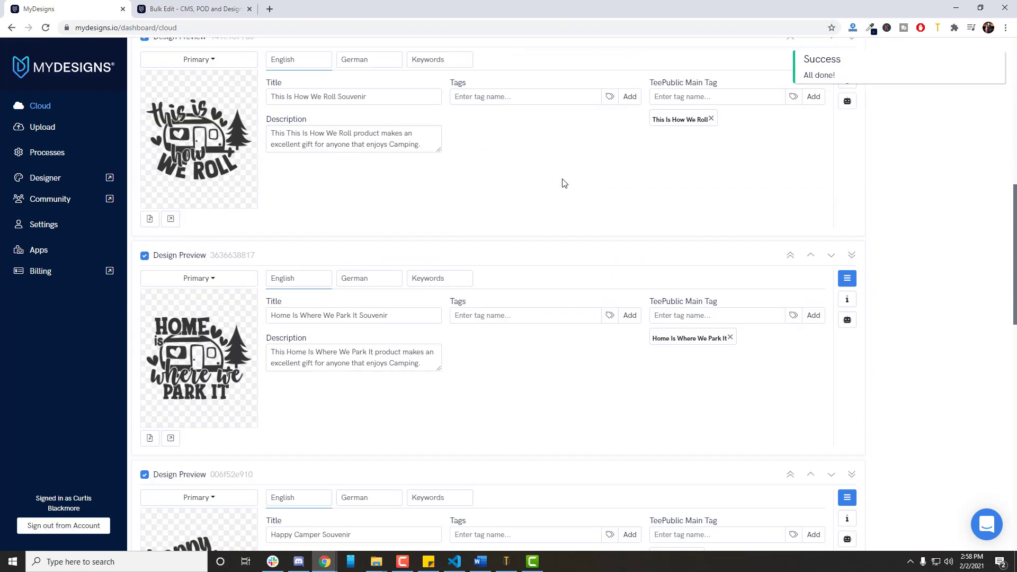
{"action": "scroll", "coordinate": [556, 194], "scroll_direction": "up", "scroll_amount": 20}
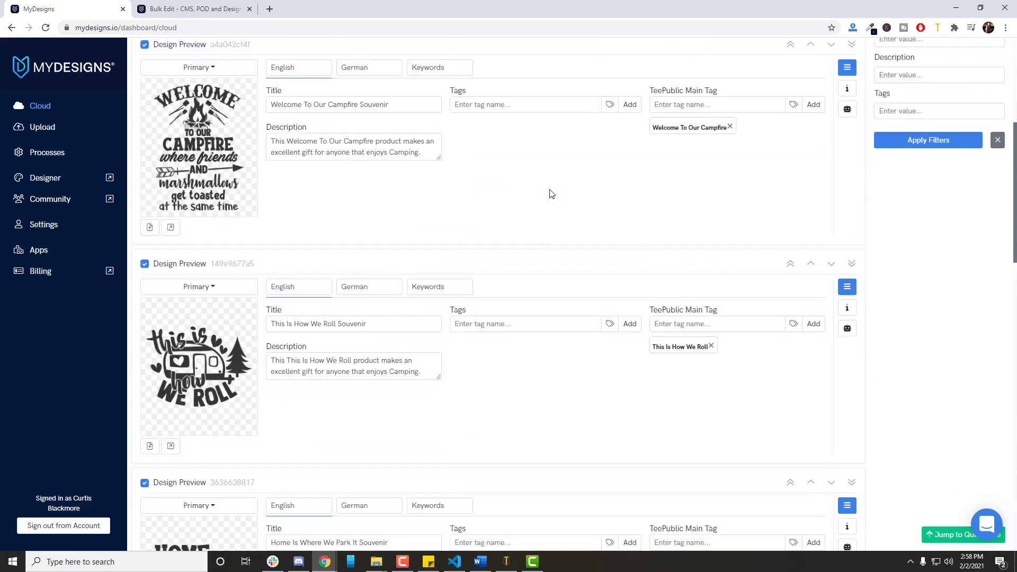
Add the tags test, test2, camping, gift and souvenir to the first design and save the changes.
{"action": "left_click", "coordinate": [518, 196]}
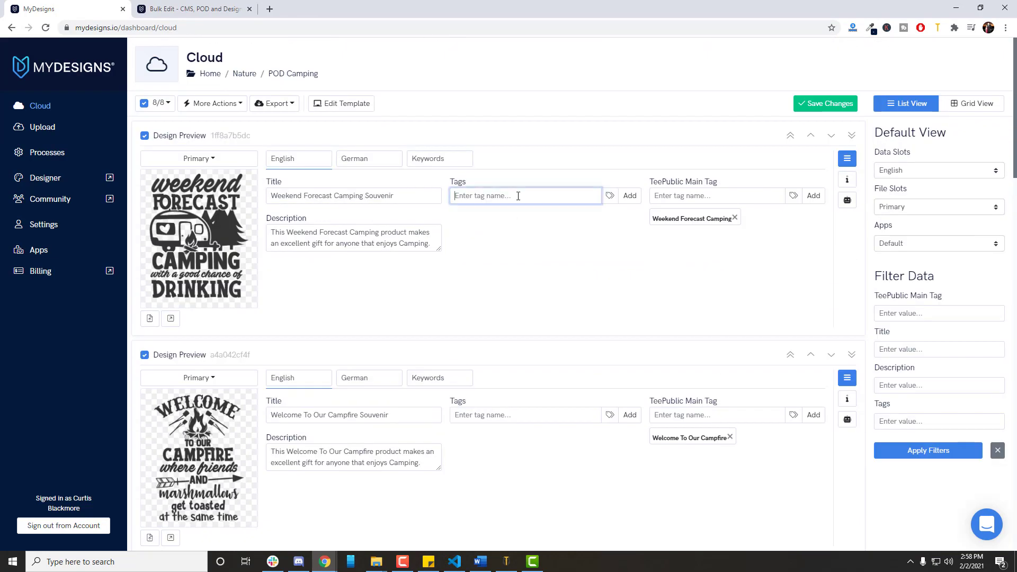
{"action": "type", "text": "test"}
{"action": "key", "text": "Return"}
{"action": "type", "text": "test2"}
{"action": "key", "text": "Return"}
{"action": "type", "text": "camping"}
{"action": "key", "text": "Return"}
{"action": "type", "text": "gift"}
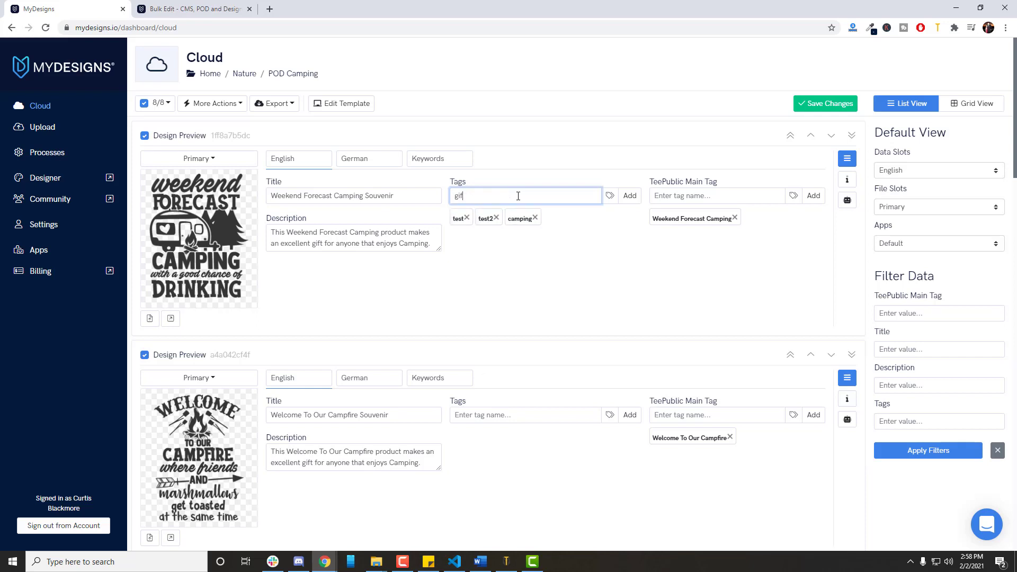
{"action": "key", "text": "Return"}
{"action": "type", "text": "souvenir"}
{"action": "key", "text": "Return"}
{"action": "left_click", "coordinate": [830, 105]}
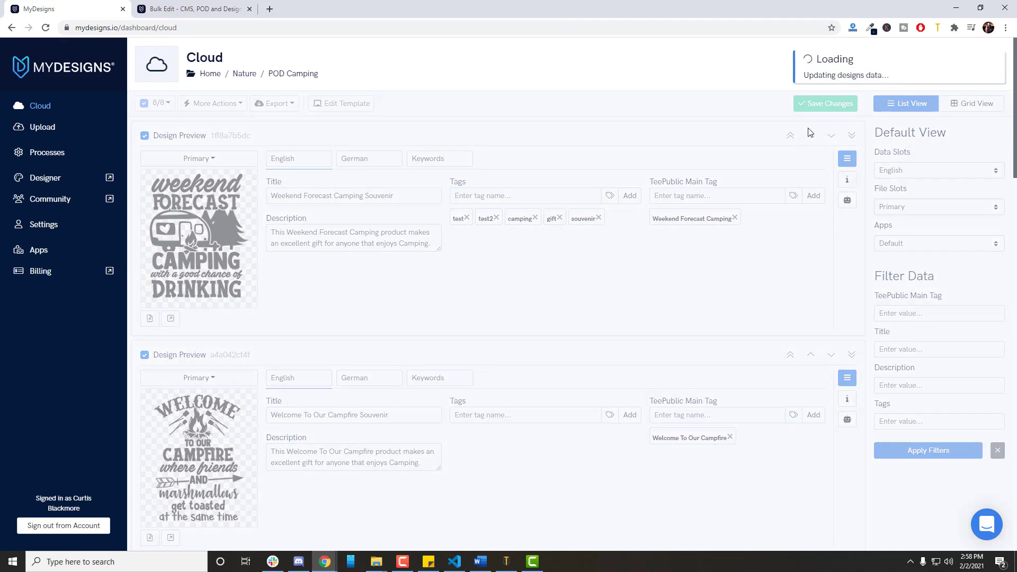